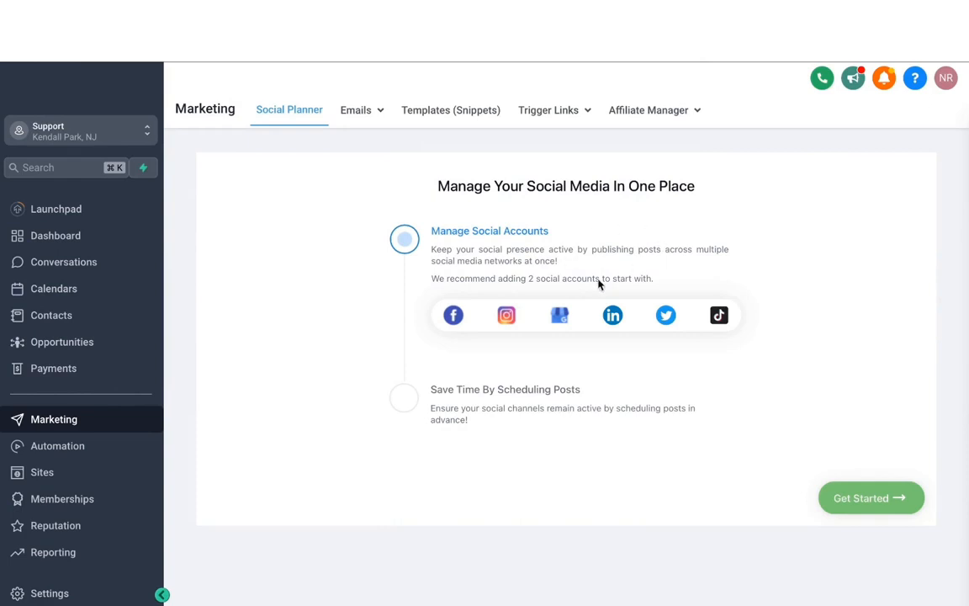
Connect a Facebook account to the social planner by choosing it from the available Facebook accounts
click(454, 319)
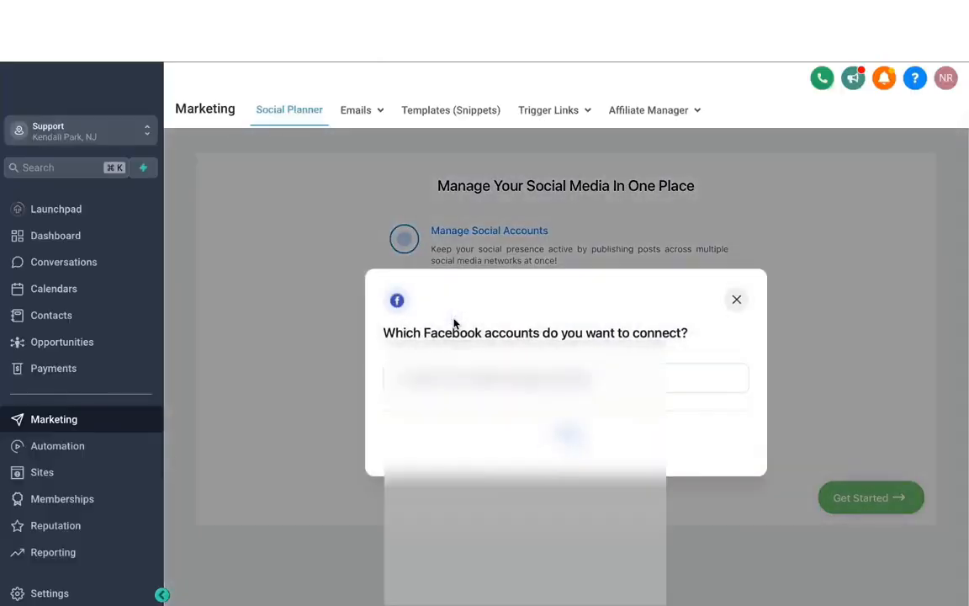
click(708, 401)
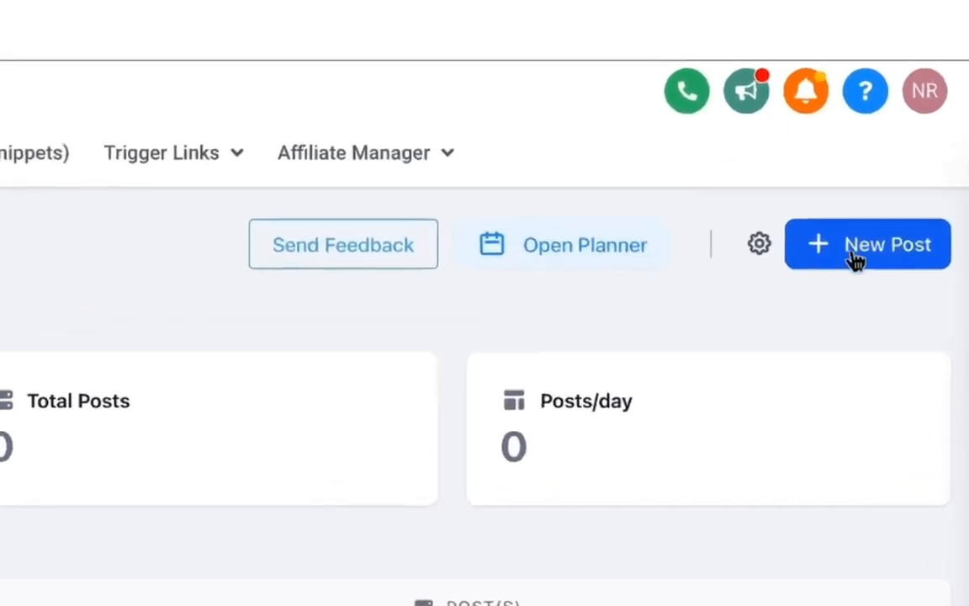
Create a new social post and select American Hair Co. and both Mavix Digital accounts as its channels
click(913, 167)
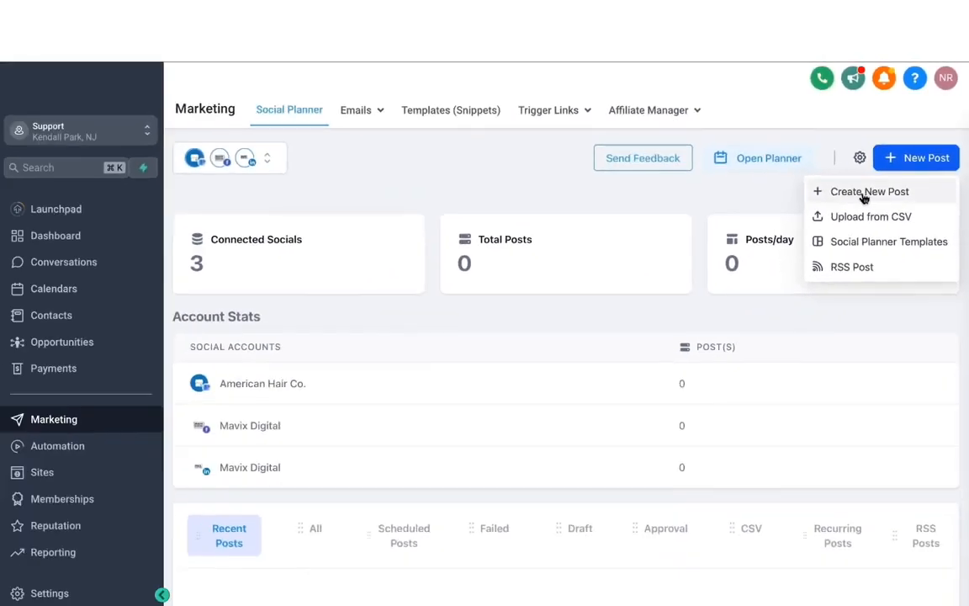
click(753, 321)
scroll(864, 199, down, 2)
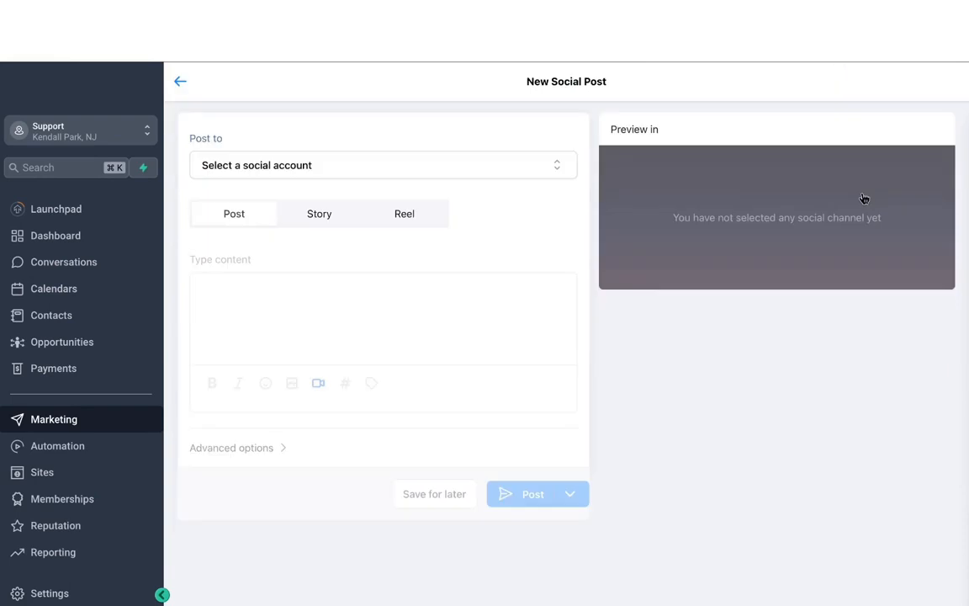
click(328, 173)
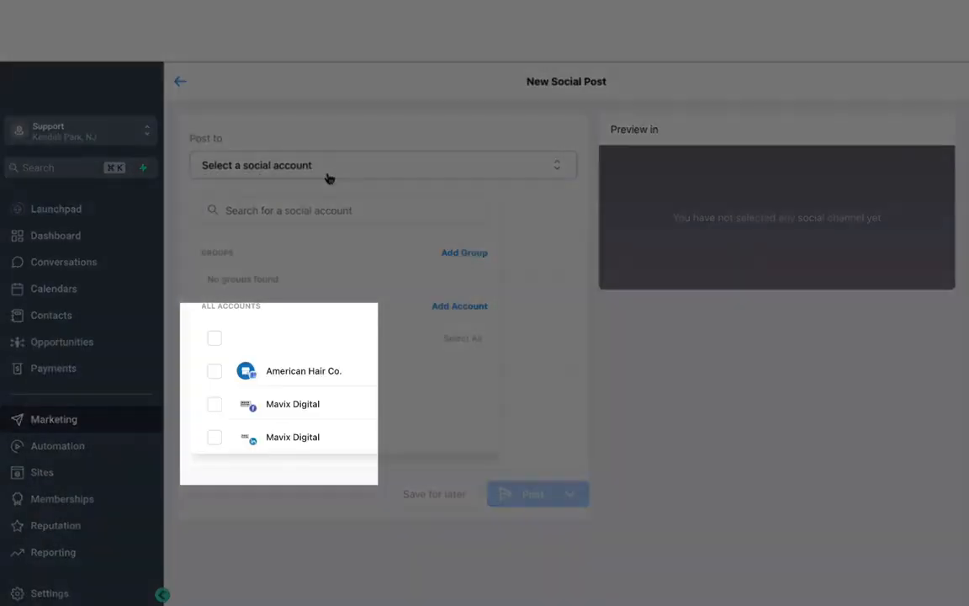
click(215, 372)
click(214, 410)
click(214, 446)
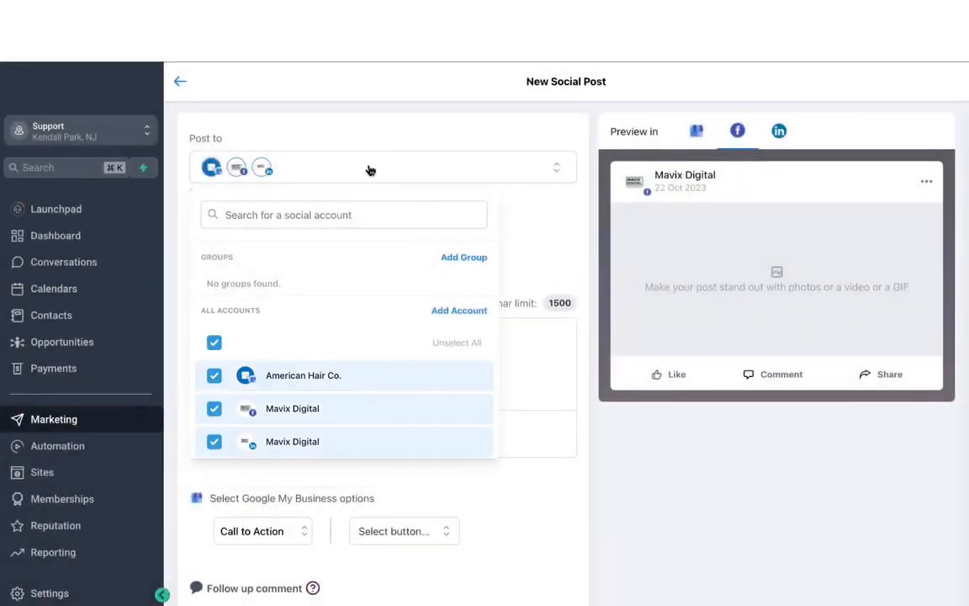
click(364, 138)
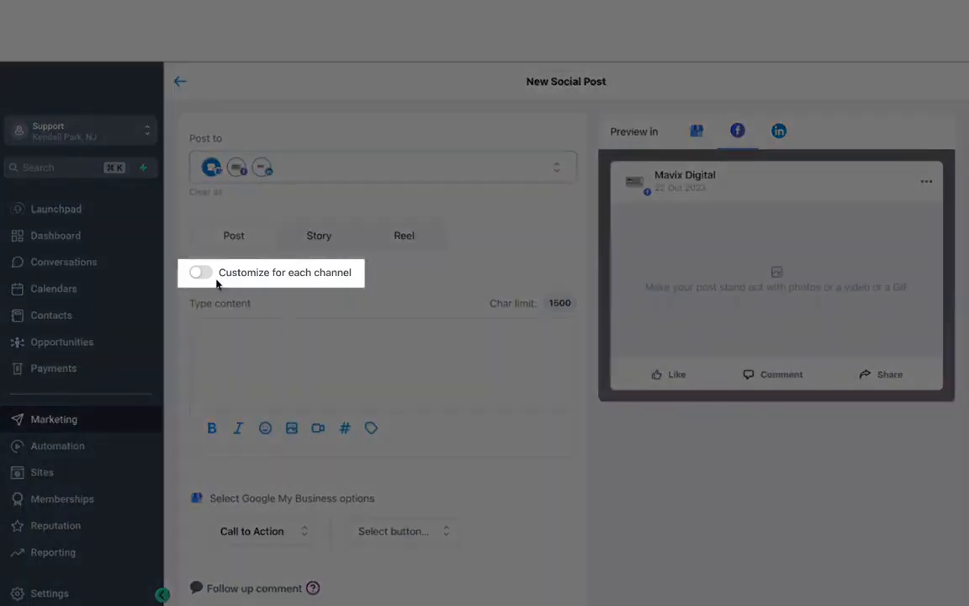
Try customizing the post for each channel, viewing the Facebook, LinkedIn and Google My Business versions, and turn the customization off
click(202, 275)
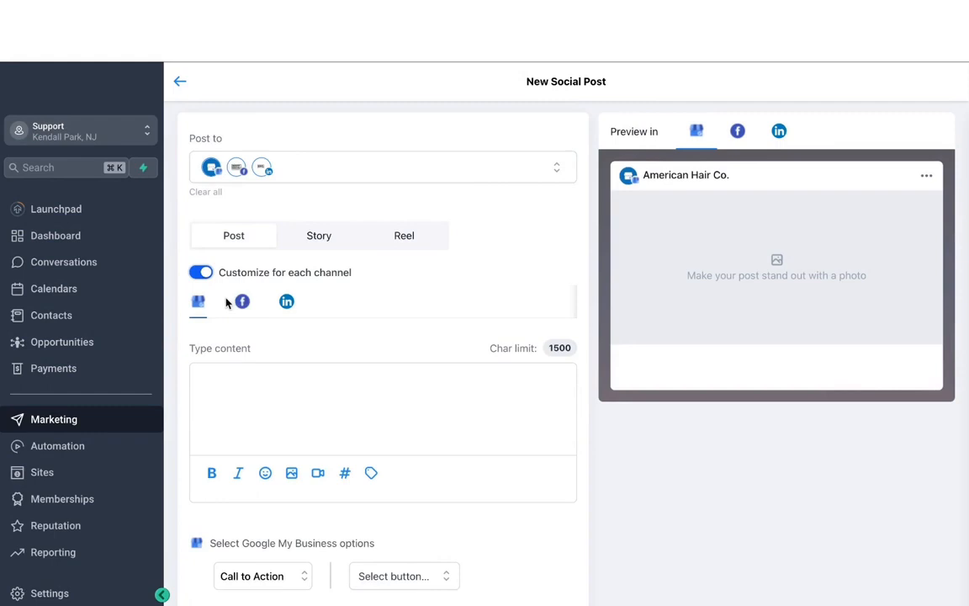
click(242, 302)
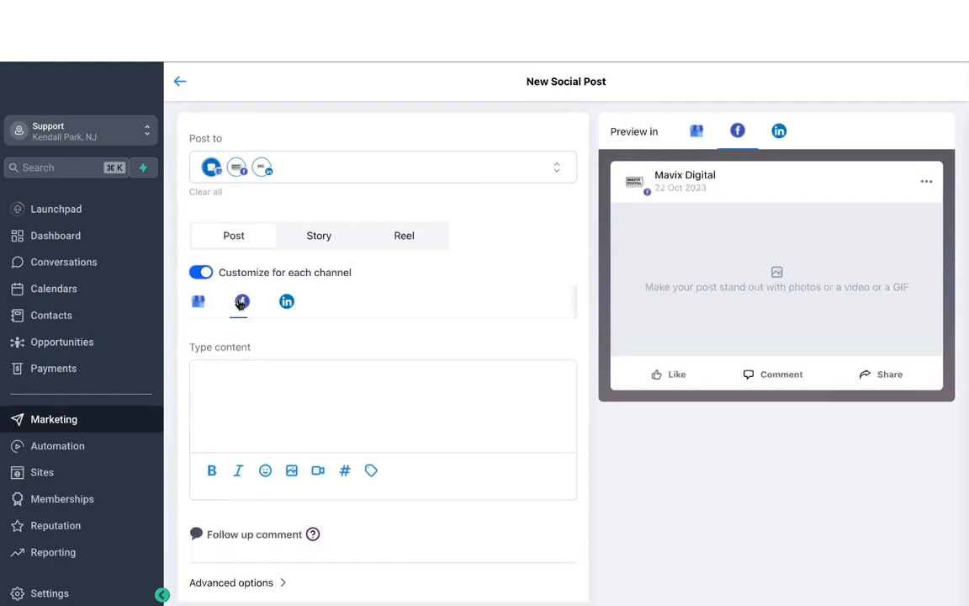
click(287, 304)
click(200, 303)
click(287, 304)
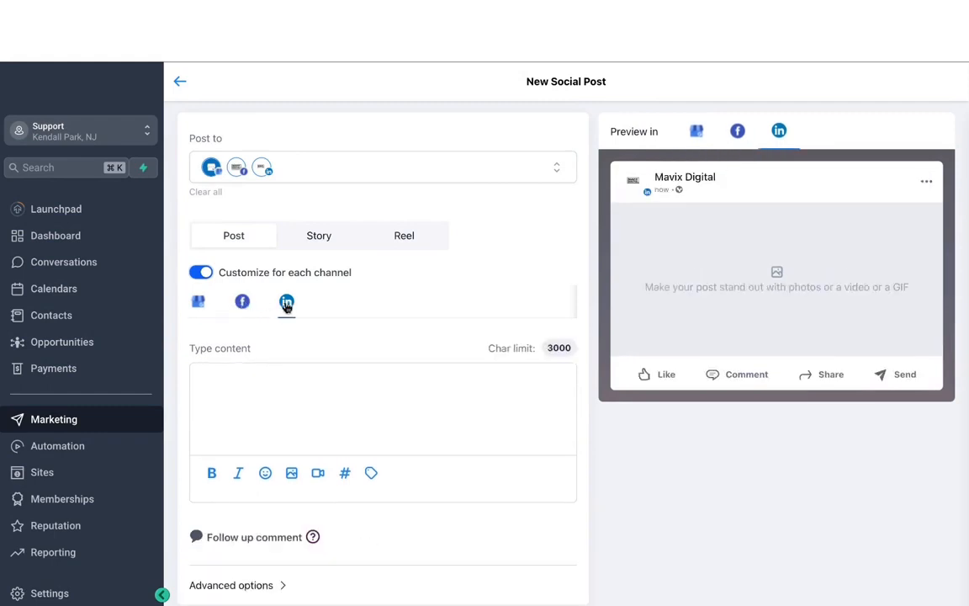
click(202, 273)
click(730, 267)
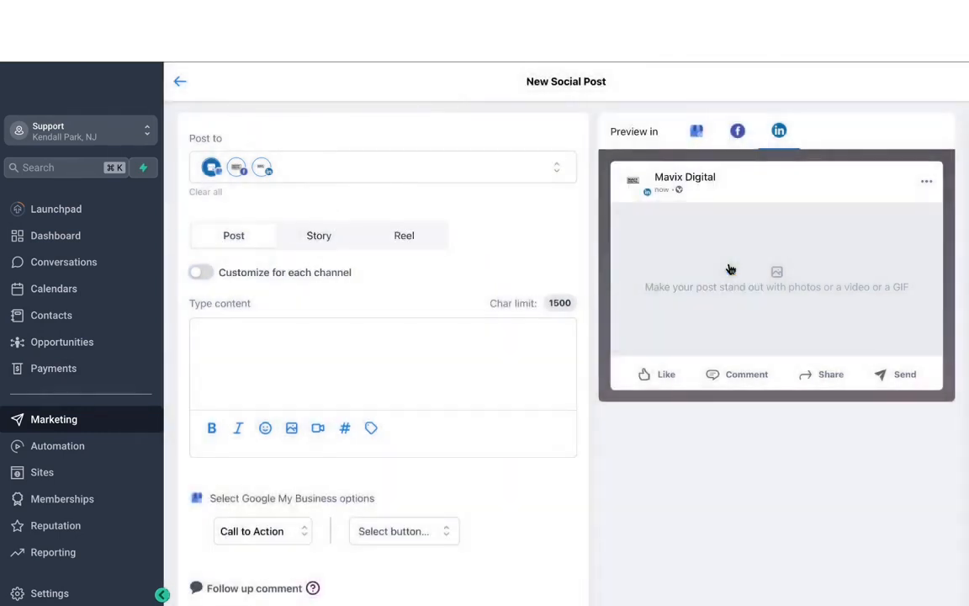
Enter the post text "A new marketing tool that's trending in 2023" followed by a grinning face emoji
click(497, 330)
text(A new marketing tool that's trending in 2023)
drag(497, 330, 95, 342)
scroll(357, 392, down, 1)
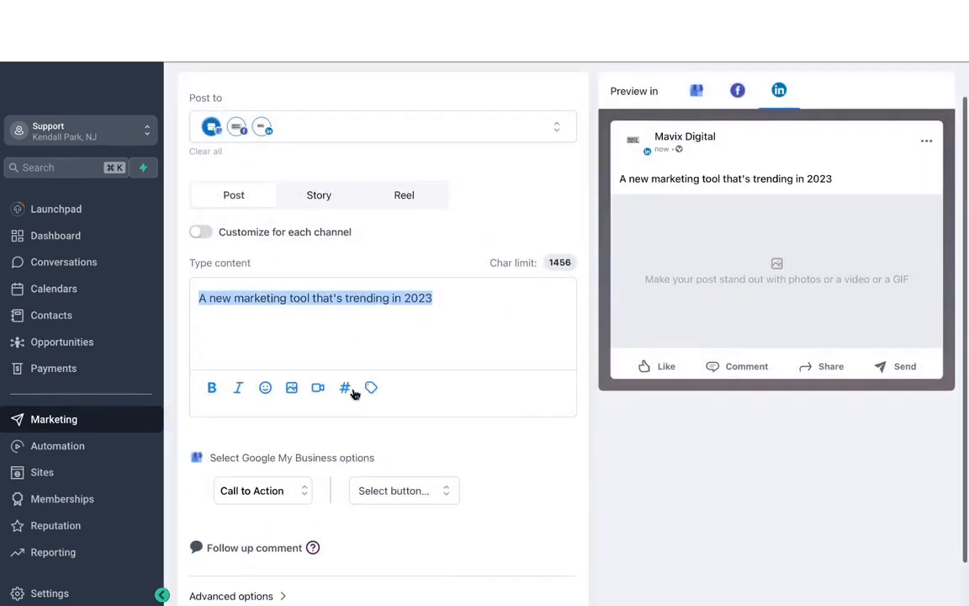
scroll(205, 393, up, 1)
click(205, 387)
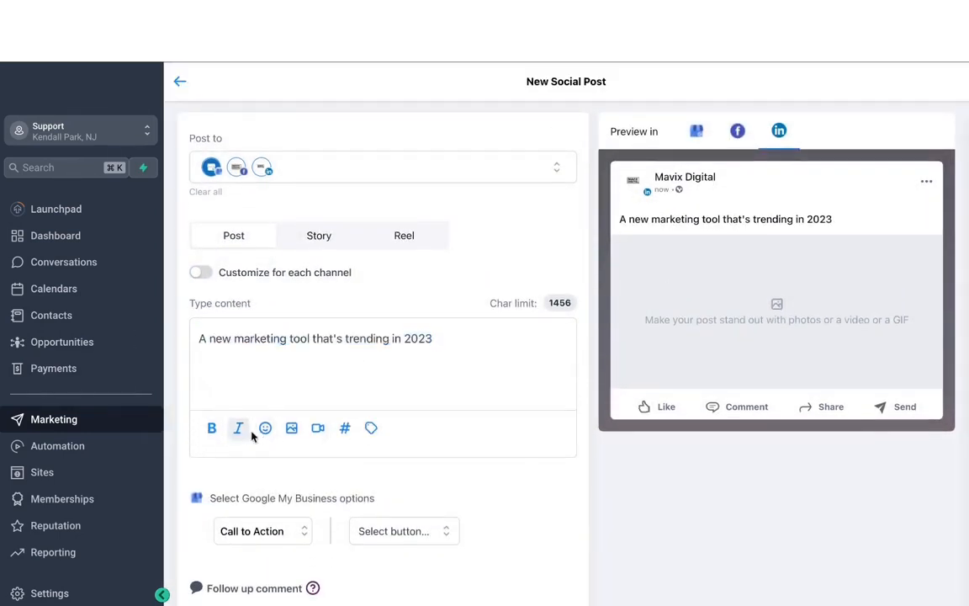
click(265, 428)
click(324, 439)
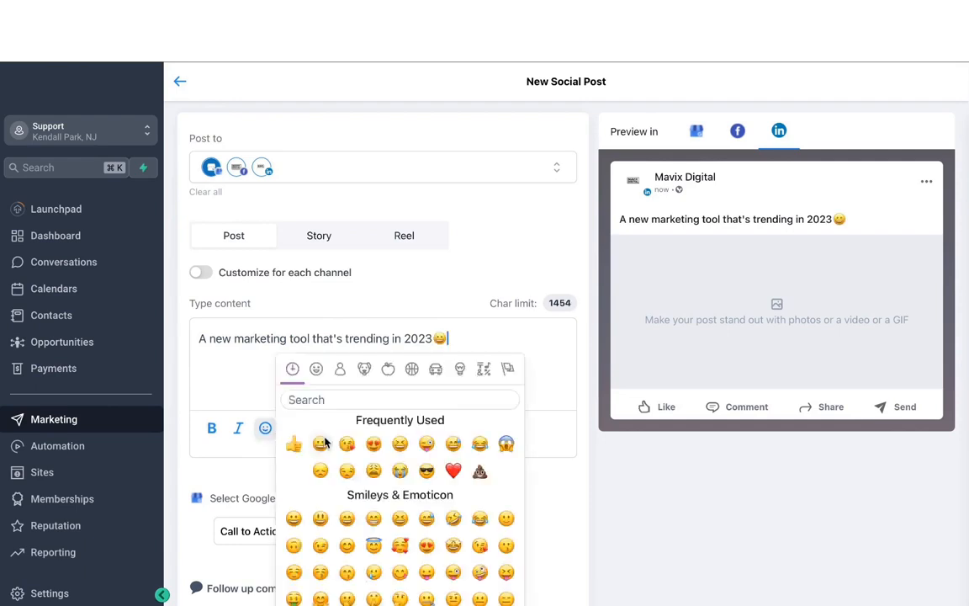
click(236, 397)
Attach the image Capture.PNG from the media library and preview the post for Facebook, LinkedIn and Google My Business
click(295, 429)
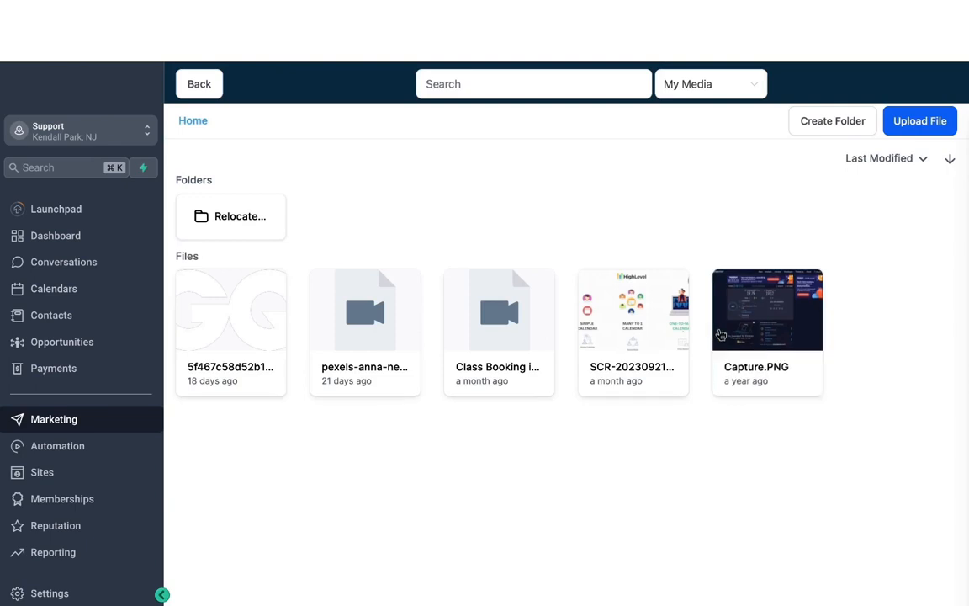
click(718, 335)
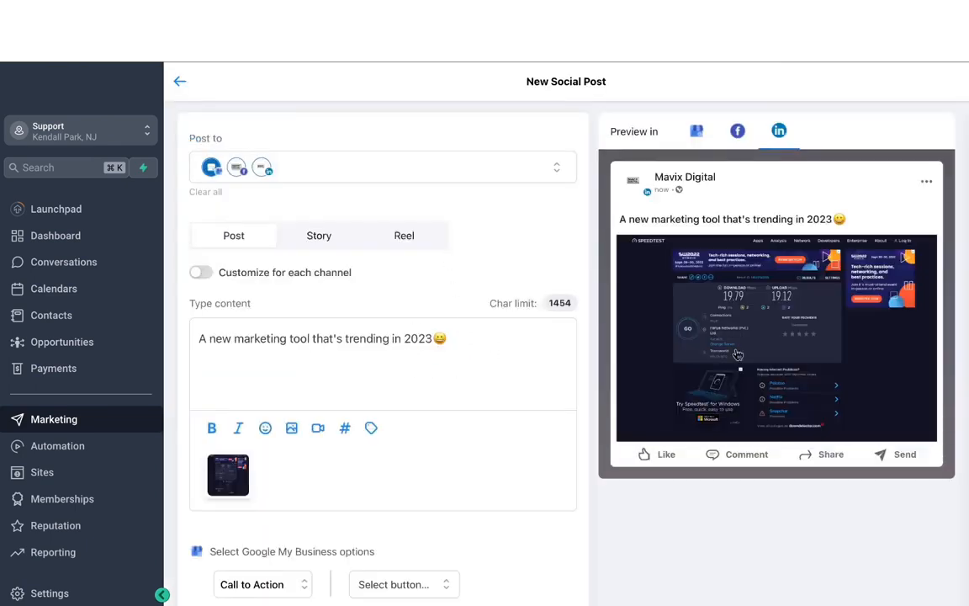
click(738, 132)
click(779, 135)
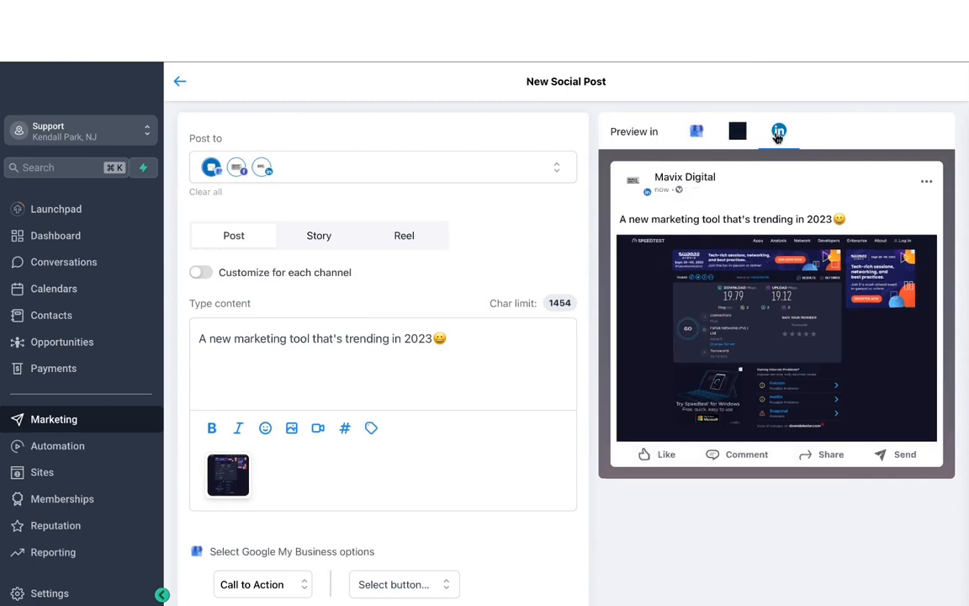
click(697, 134)
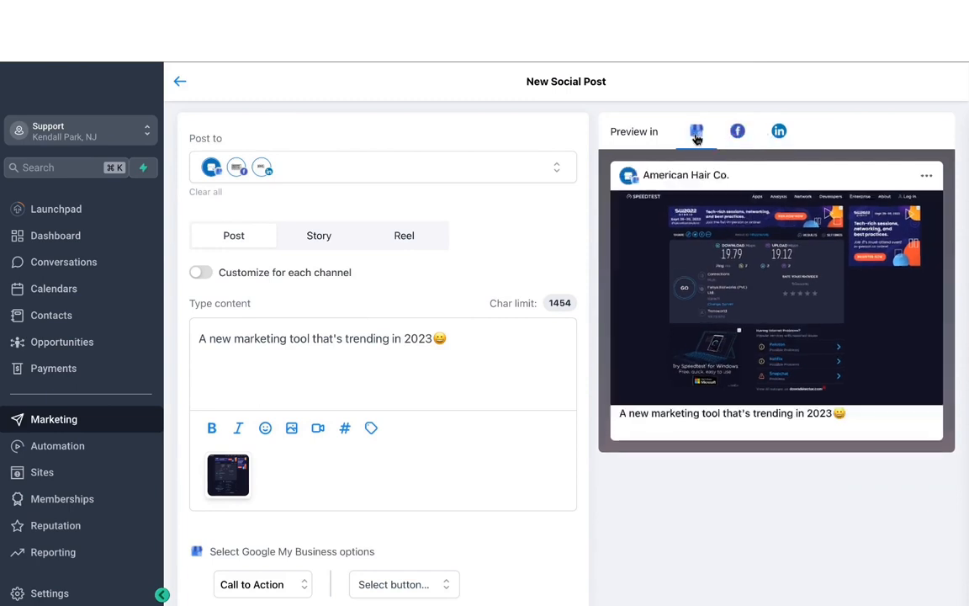
Keep the Google My Business option on Call to Action and set its button to Book
scroll(335, 435, down, 3)
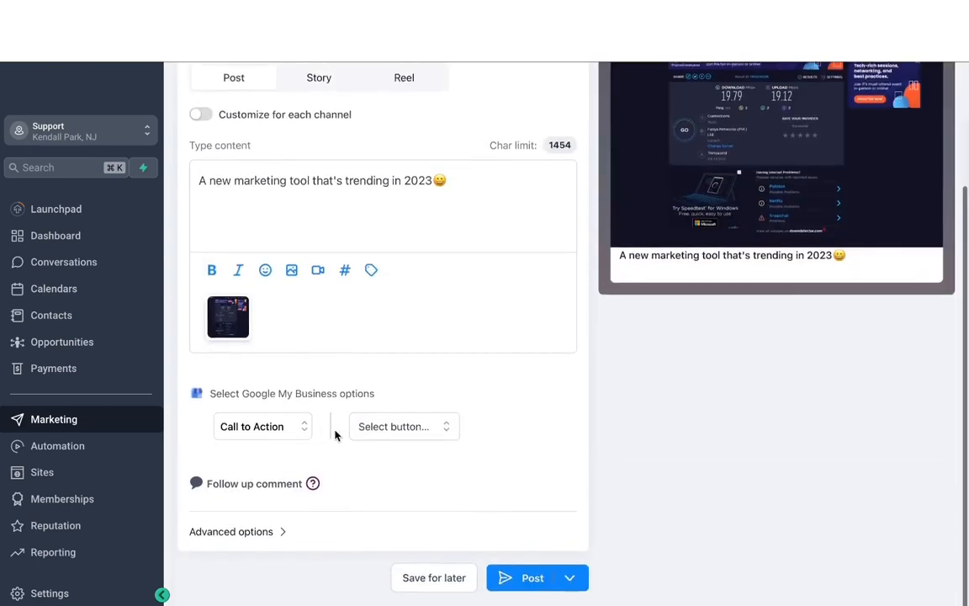
click(303, 427)
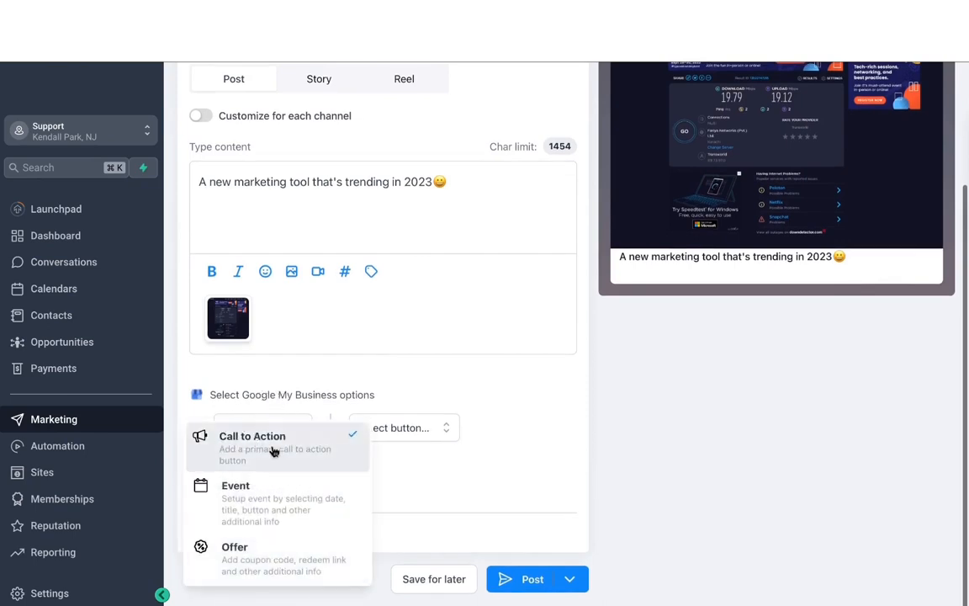
click(388, 398)
click(391, 427)
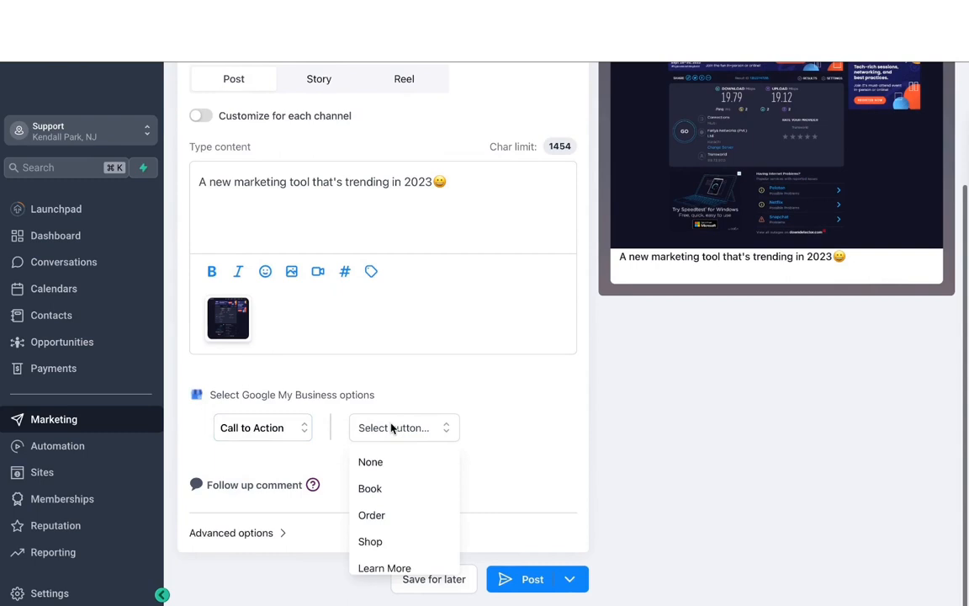
click(391, 488)
scroll(340, 264, up, 3)
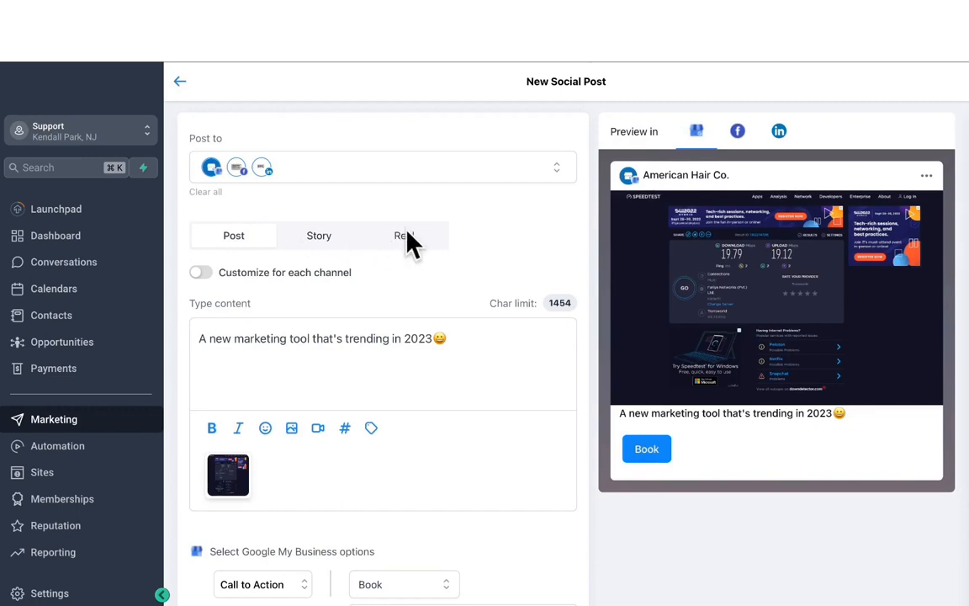
Show the publishing options available for the composed post
scroll(476, 325, down, 5)
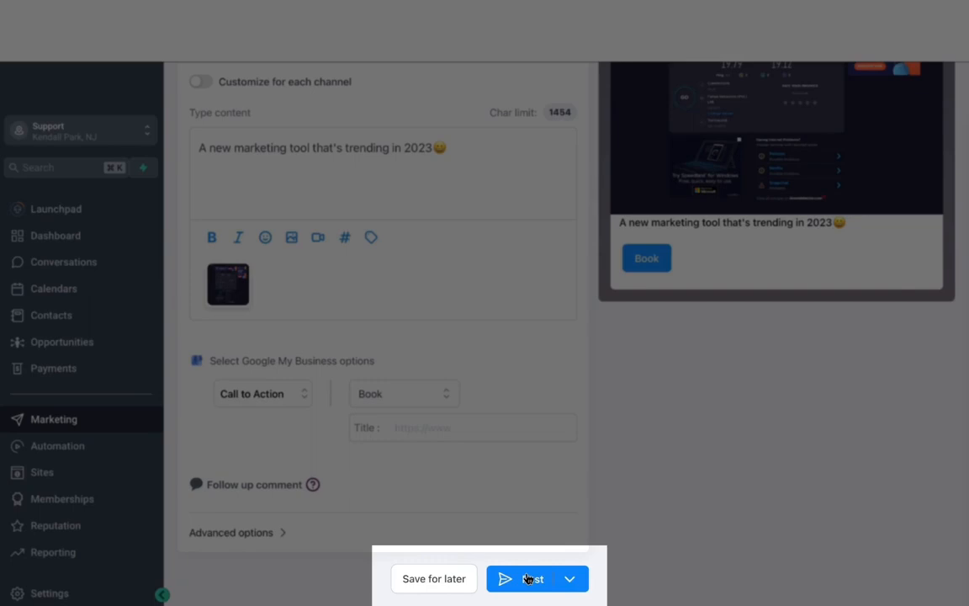
click(570, 579)
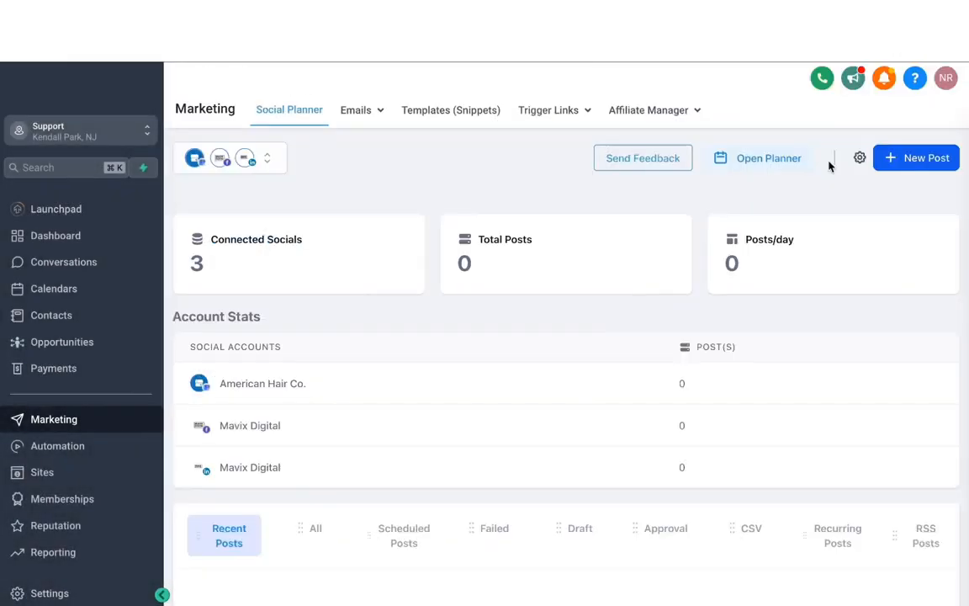
Browse the Social Planner templates offered for new posts and close the template library
click(918, 160)
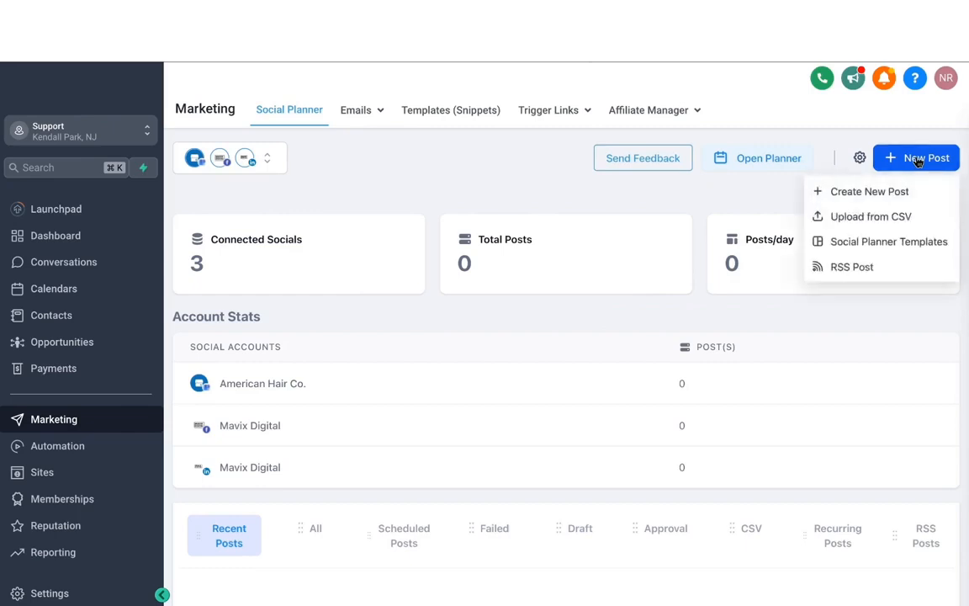
click(918, 160)
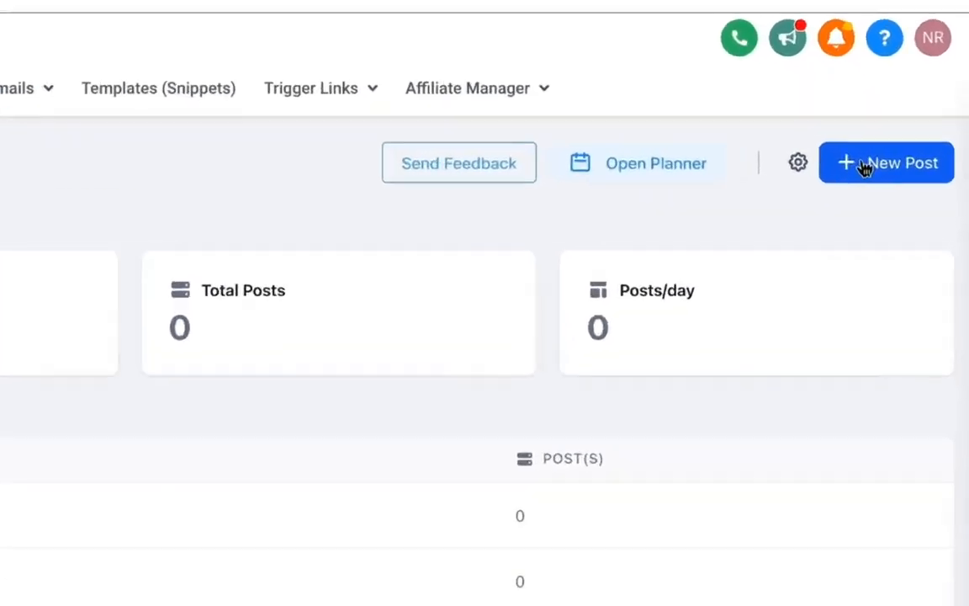
click(903, 161)
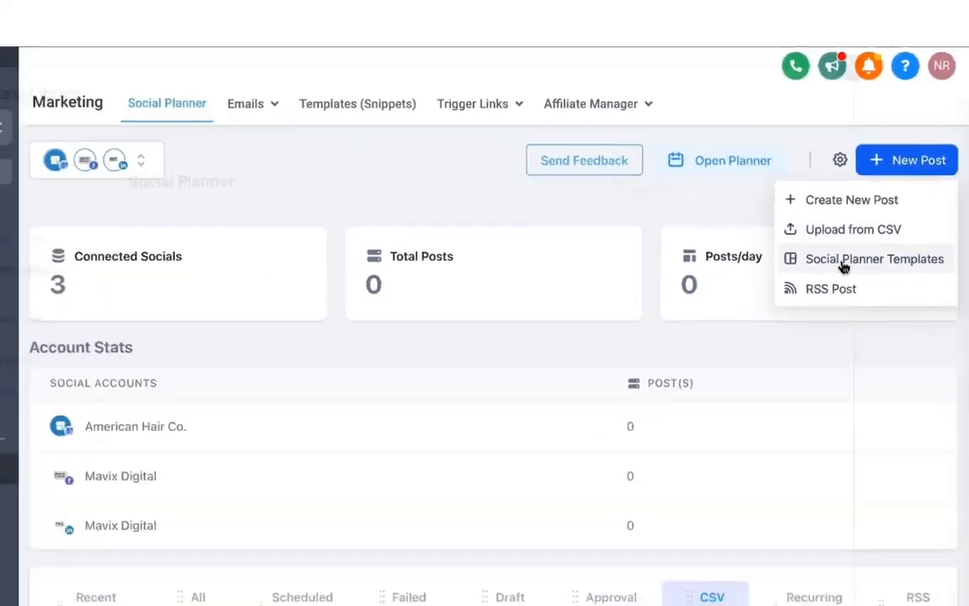
click(770, 337)
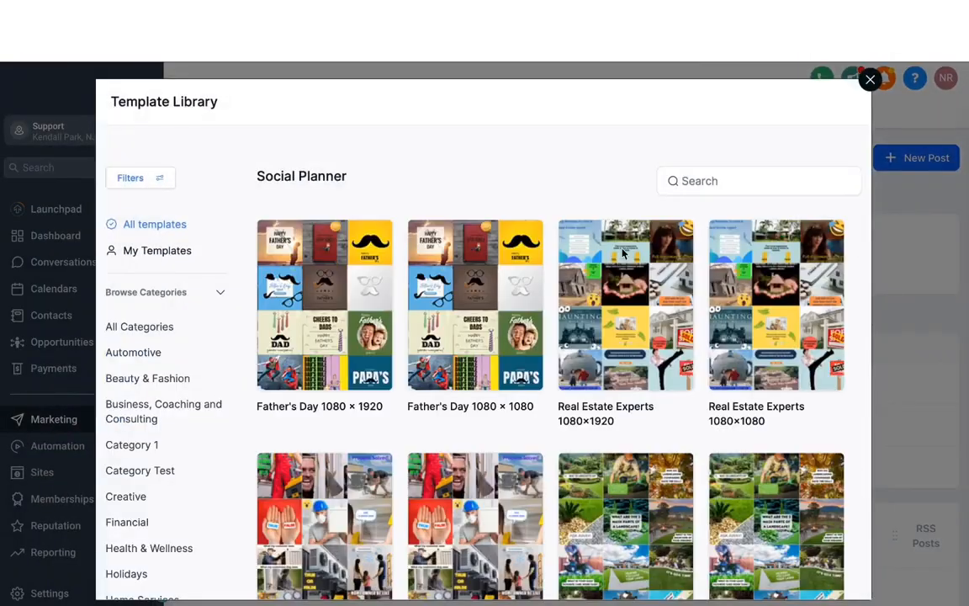
scroll(218, 384, down, 3)
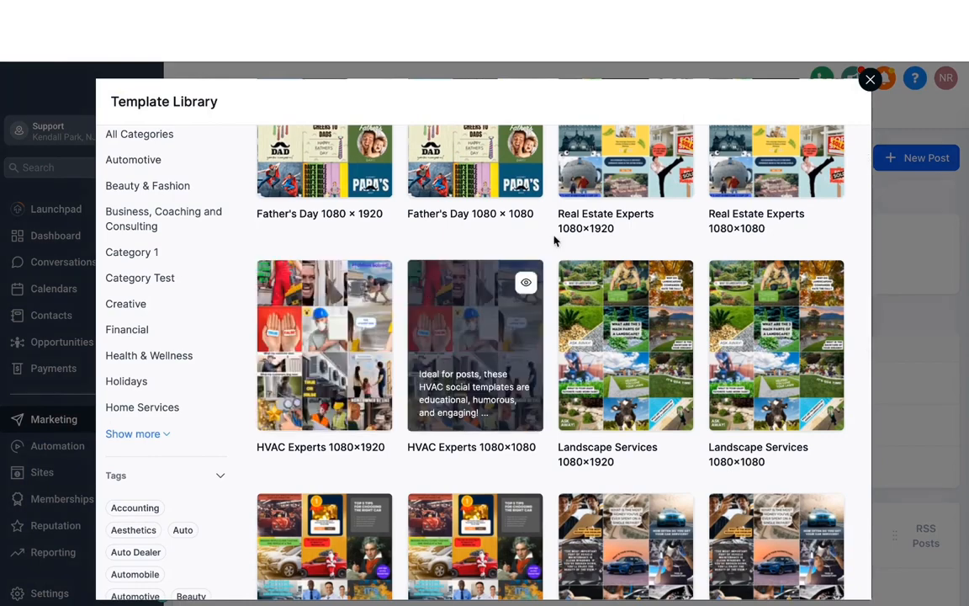
click(870, 79)
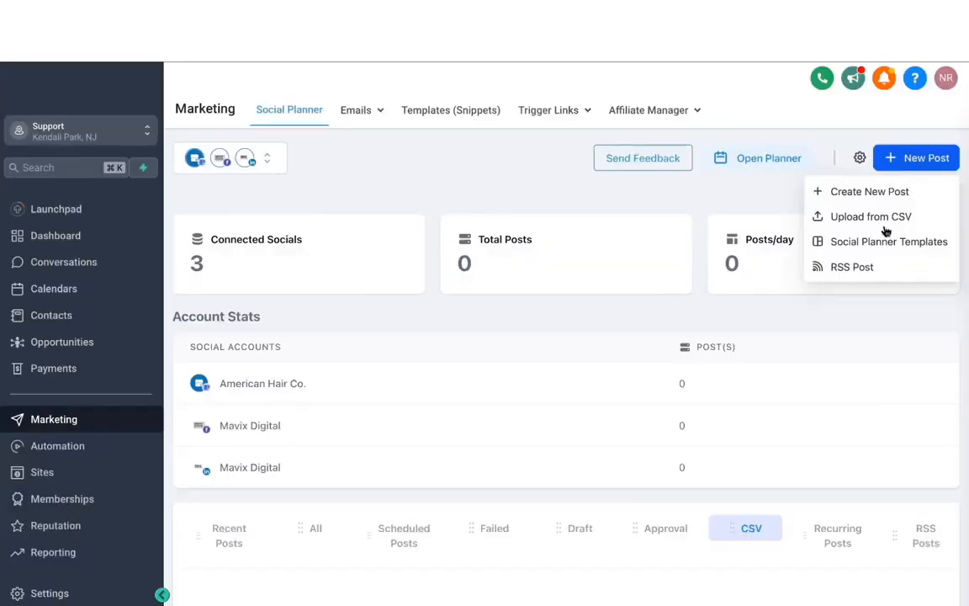
Examine the RSS post form, including its feed URL field and the social accounts available for selection
click(851, 269)
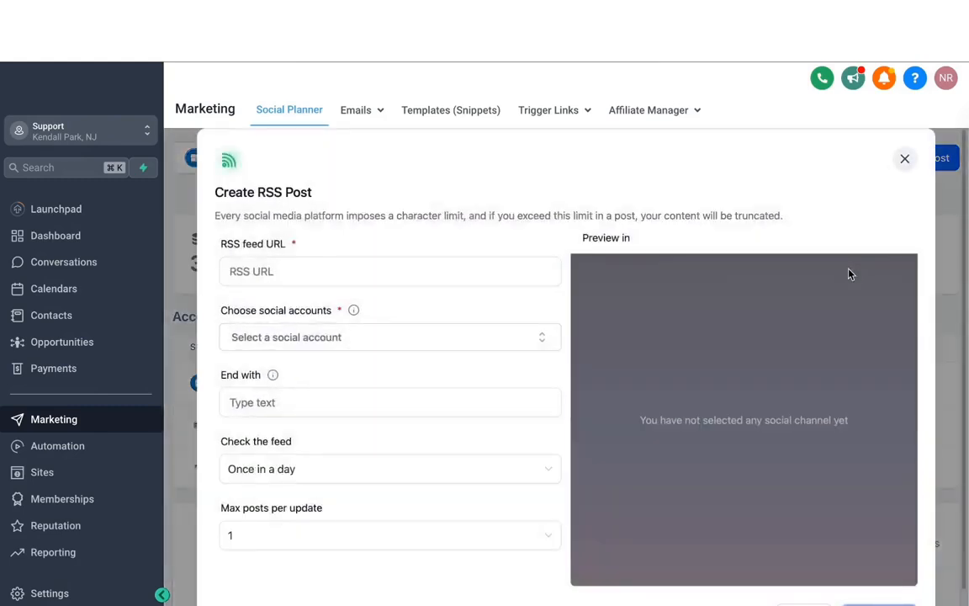
click(329, 278)
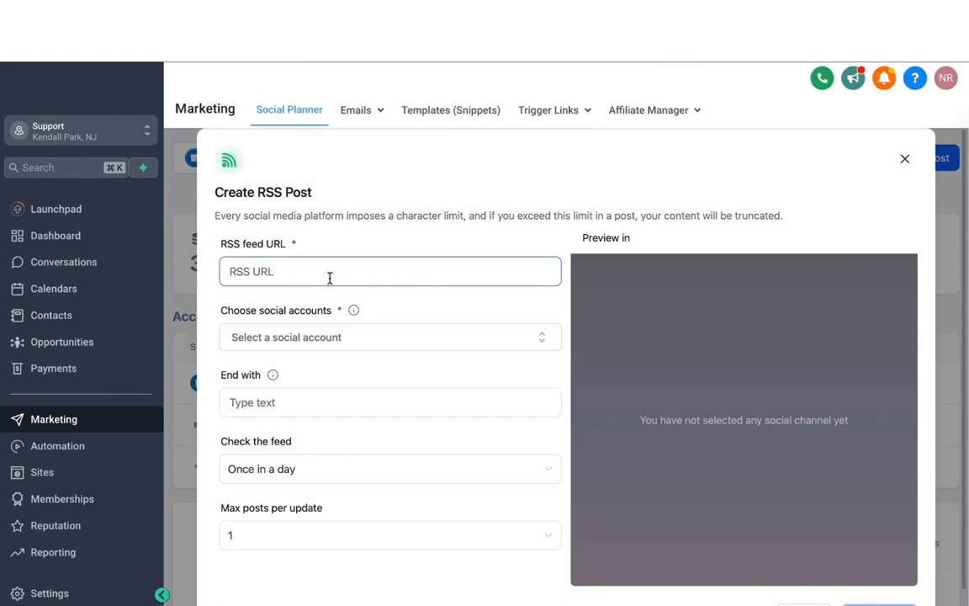
click(324, 255)
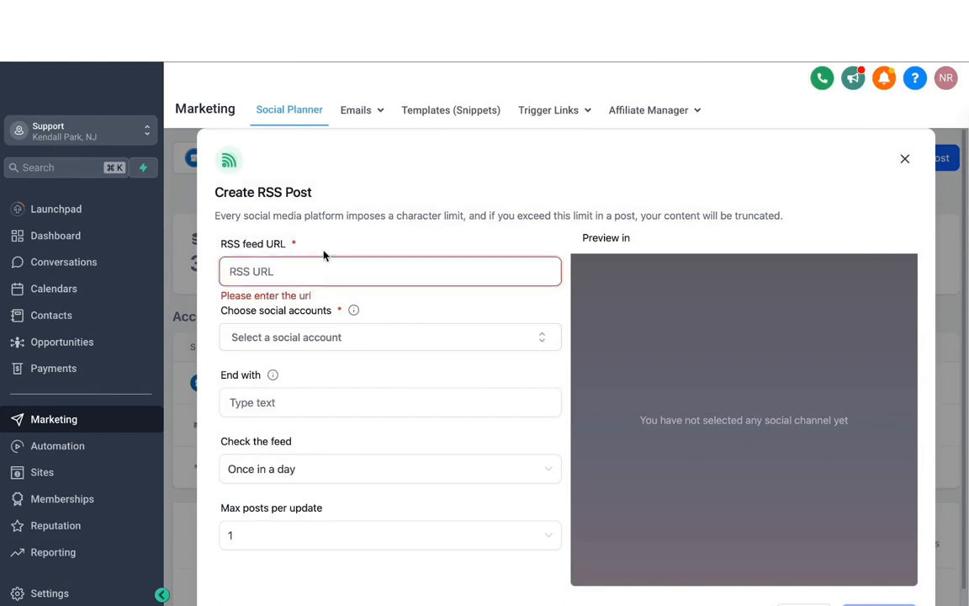
click(334, 337)
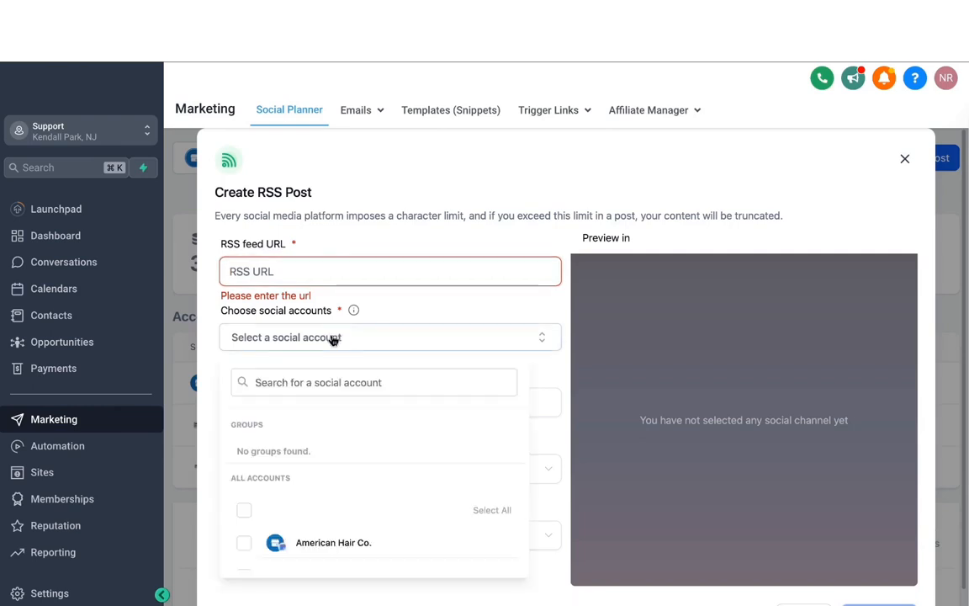
scroll(294, 455, down, 2)
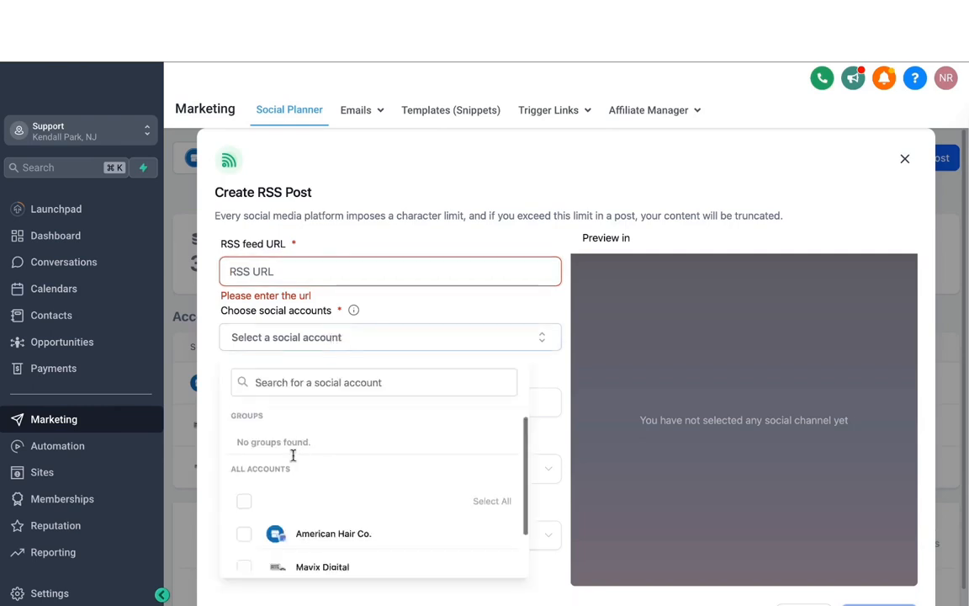
click(372, 338)
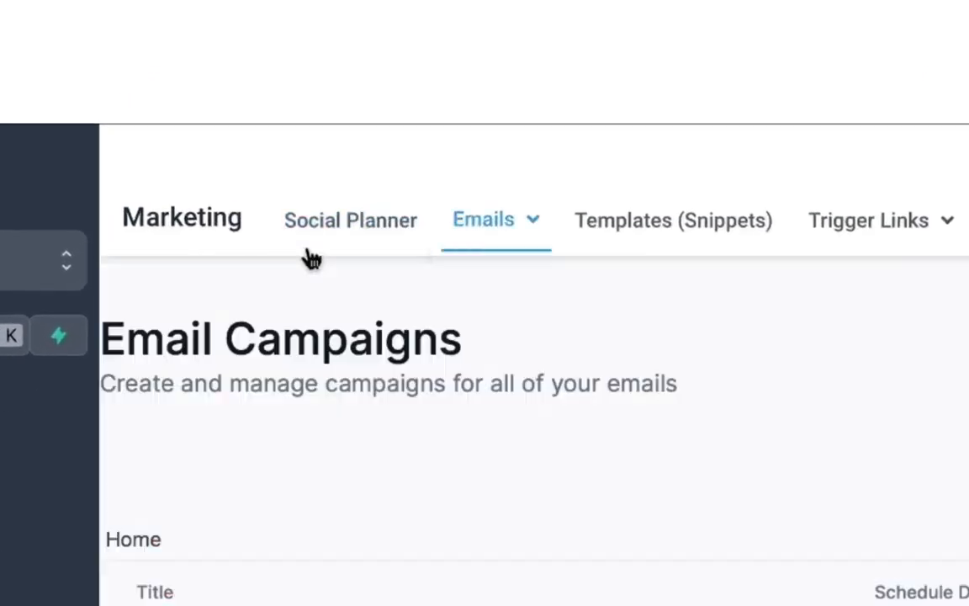
Create a new email campaign from the Blank template using the Design Editor
click(488, 229)
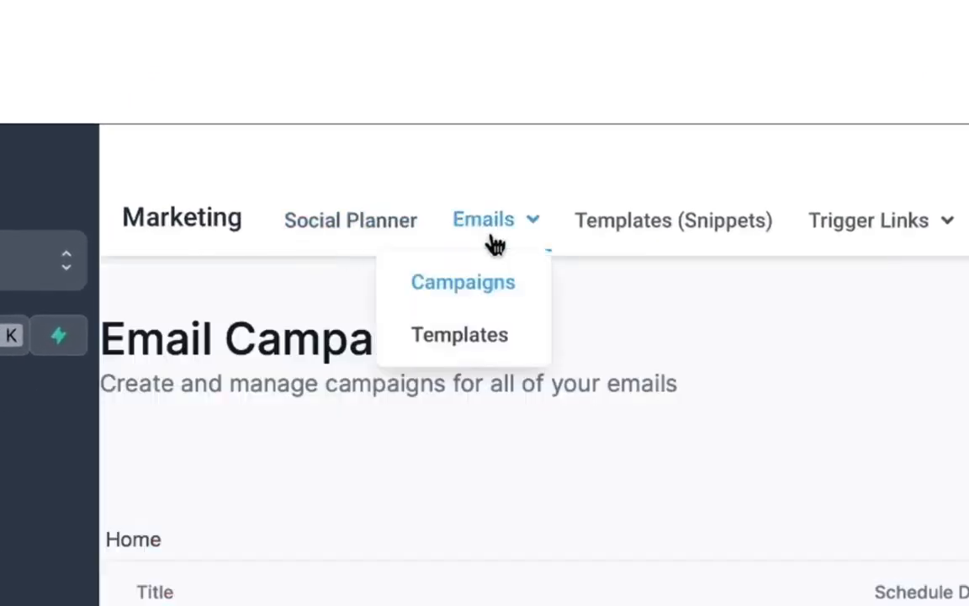
click(476, 286)
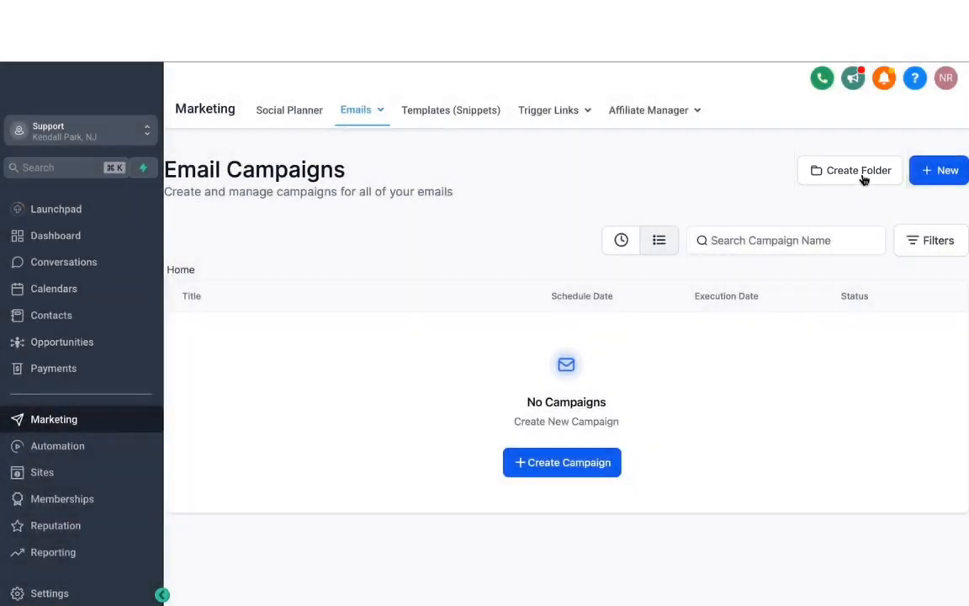
click(938, 179)
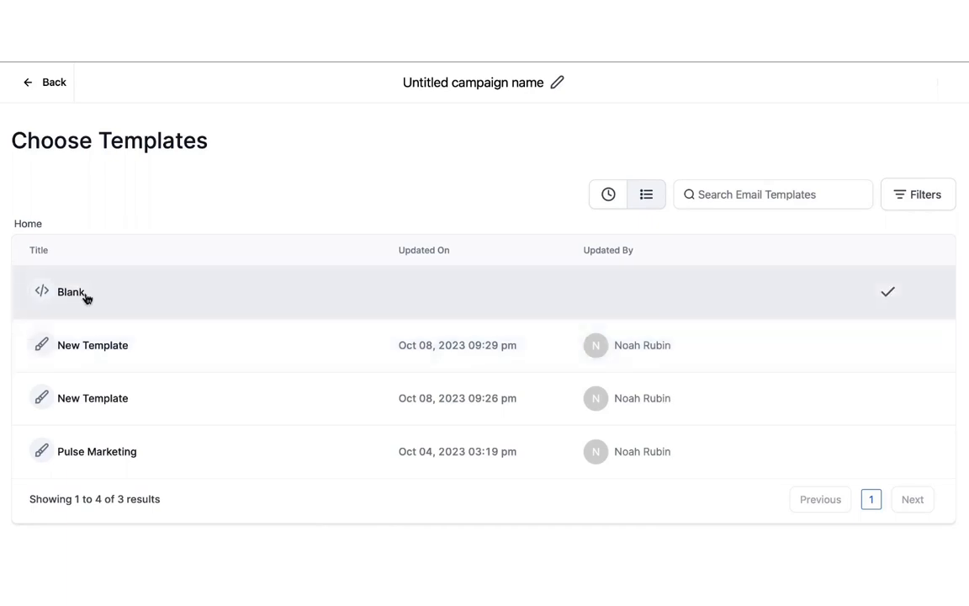
click(85, 297)
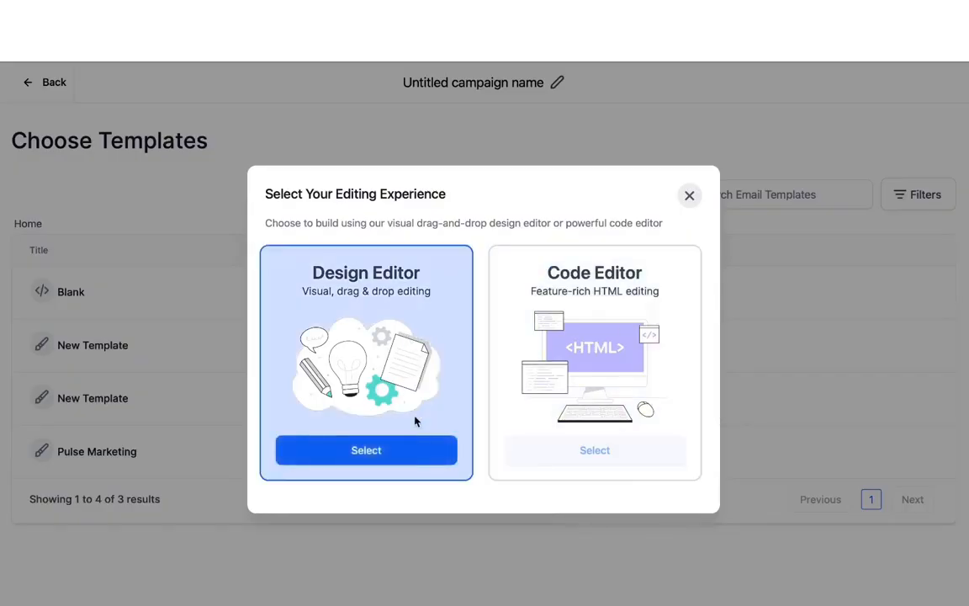
click(392, 451)
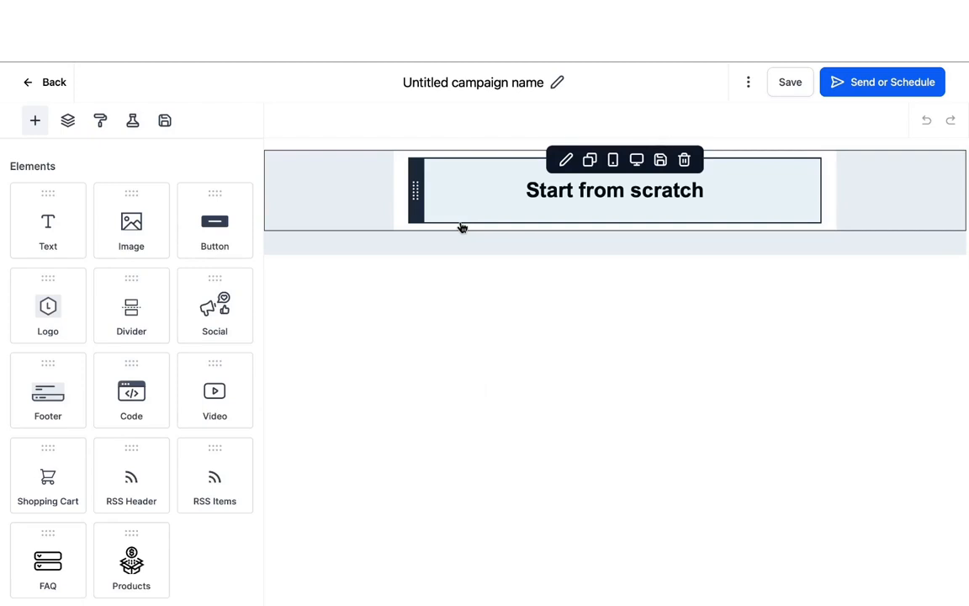
Add an image element below the "Start from scratch" heading and close its settings
click(164, 226)
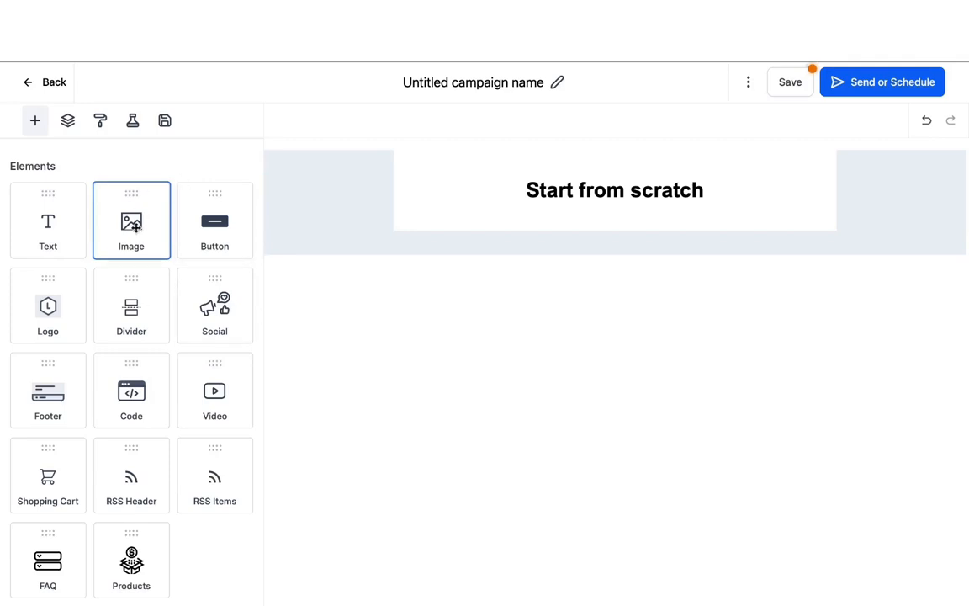
drag(131, 206, 476, 231)
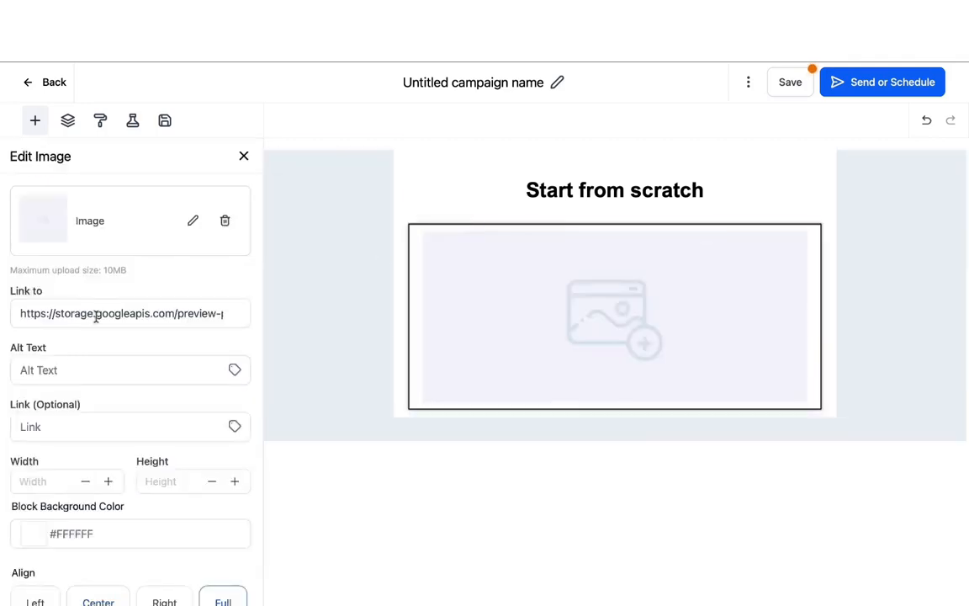
click(244, 157)
Add a two-column layout below the image in the email and close its settings
scroll(162, 278, down, 3)
scroll(161, 278, up, 1)
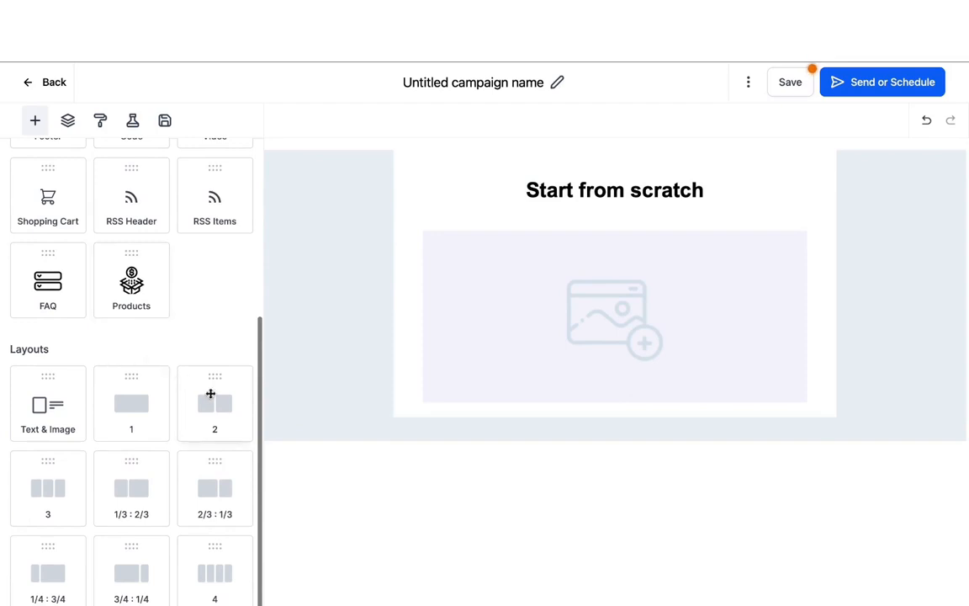
drag(208, 395, 508, 421)
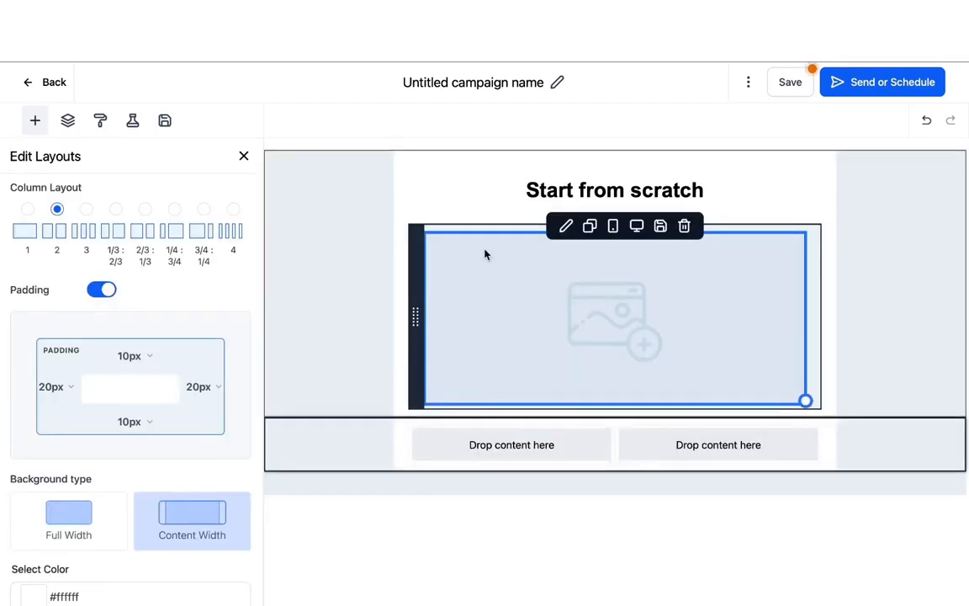
click(242, 157)
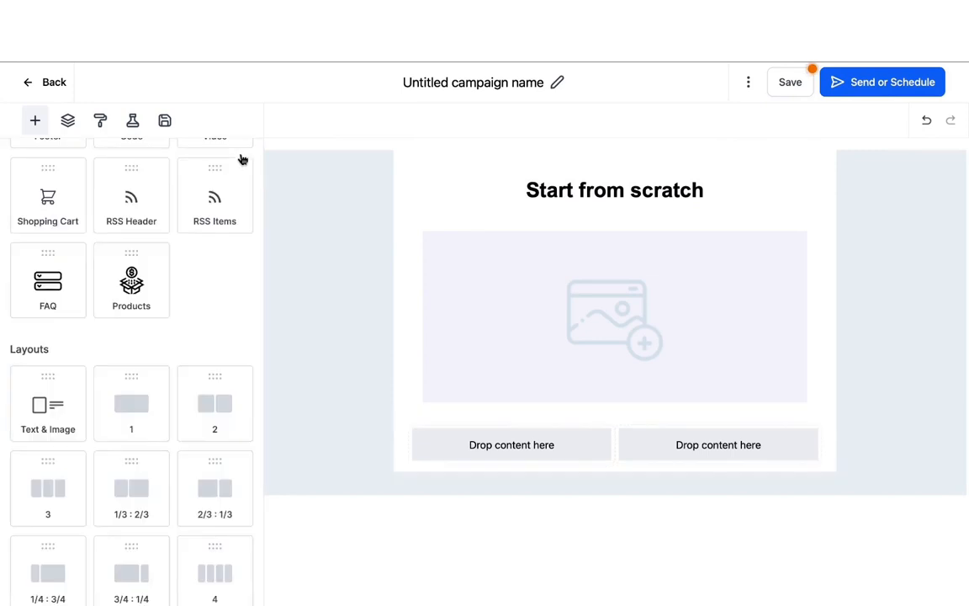
Place an image element in each column of the two-column layout, closing the image settings each time
scroll(128, 278, up, 4)
drag(122, 245, 513, 450)
click(244, 158)
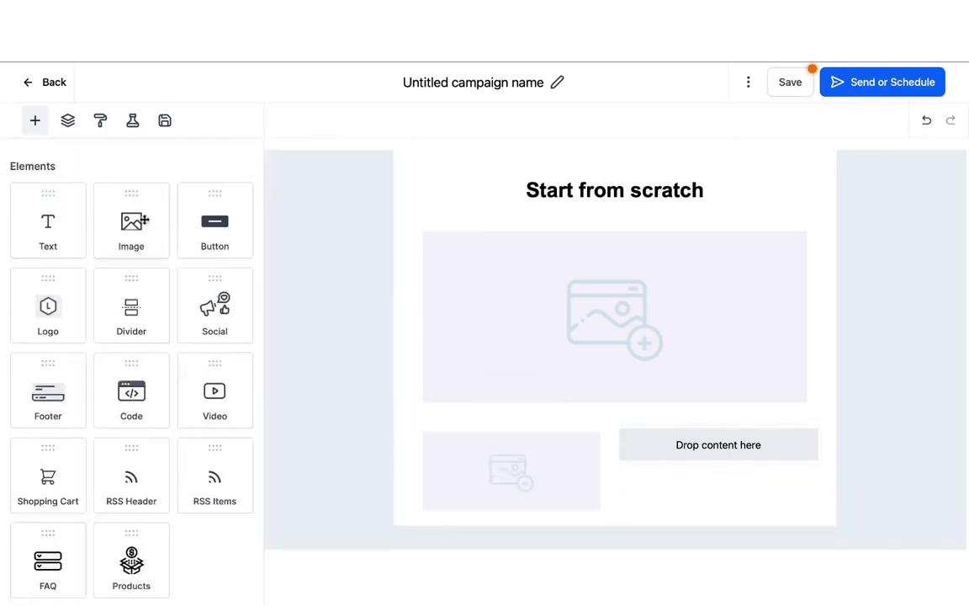
drag(135, 223, 675, 455)
click(244, 156)
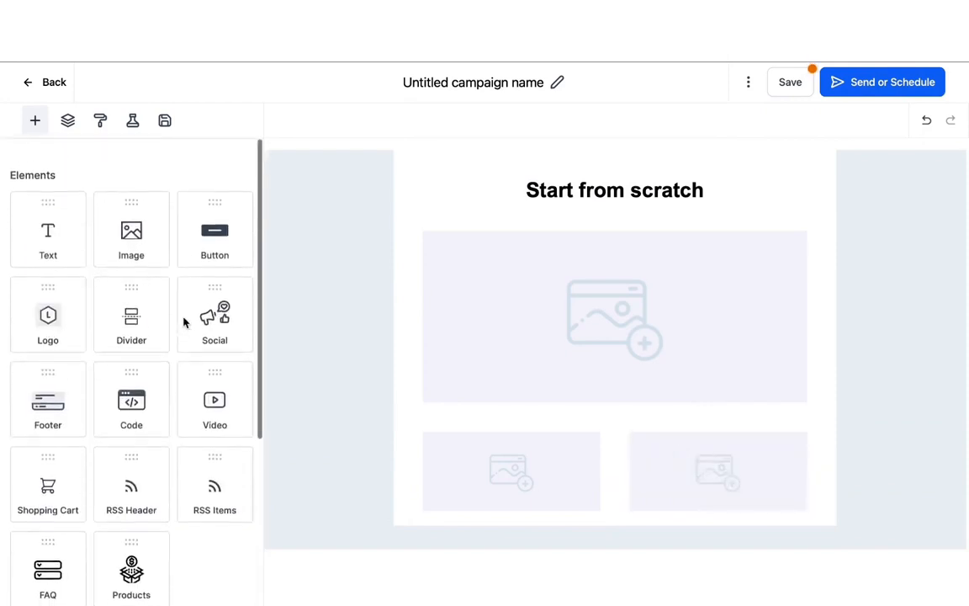
scroll(183, 324, down, 4)
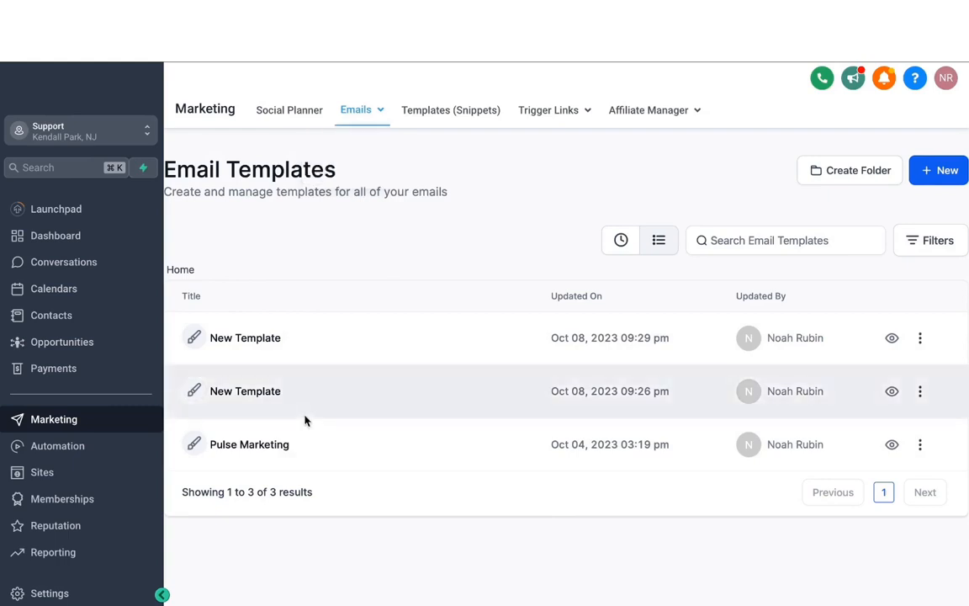
Open the Pulse Marketing email template and review its design from the logo down to the footer
click(264, 452)
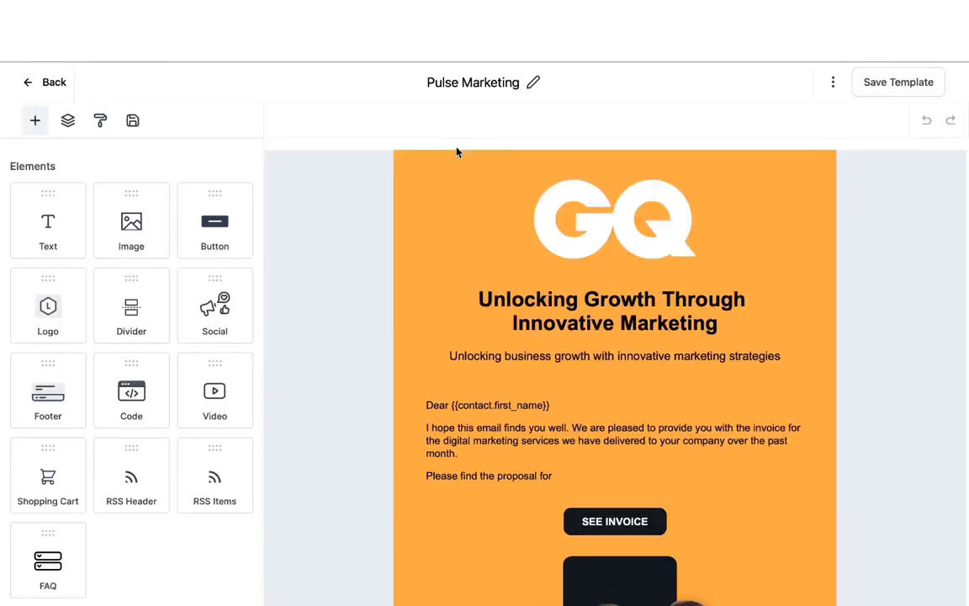
click(596, 261)
scroll(420, 208, down, 5)
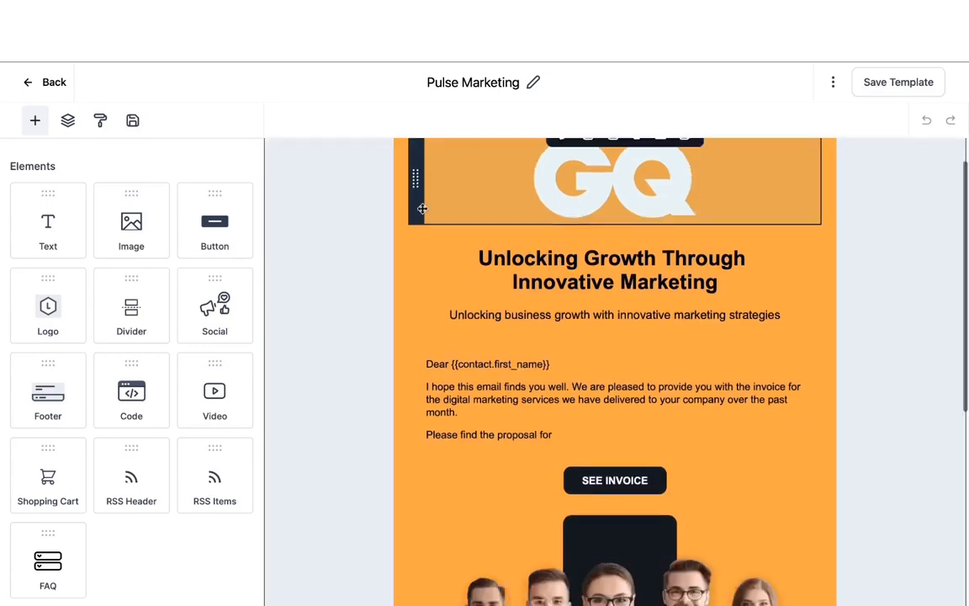
scroll(423, 209, down, 1)
click(502, 306)
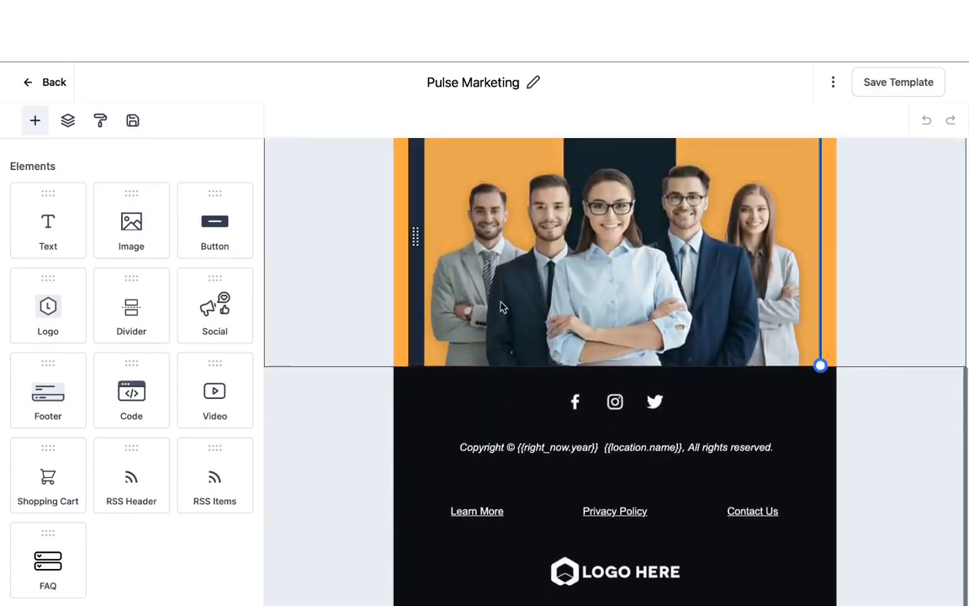
scroll(502, 307, up, 1)
scroll(502, 308, up, 5)
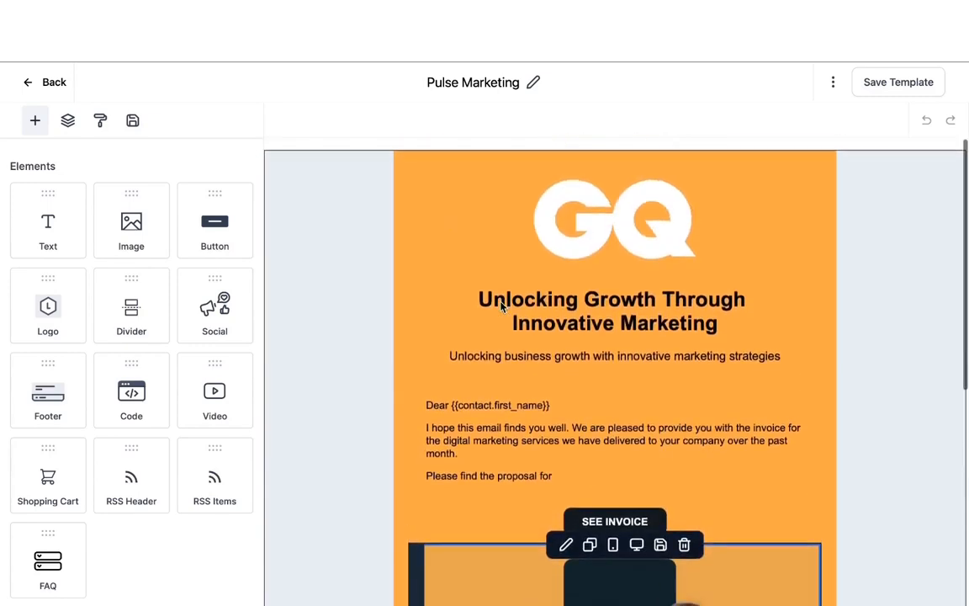
click(872, 157)
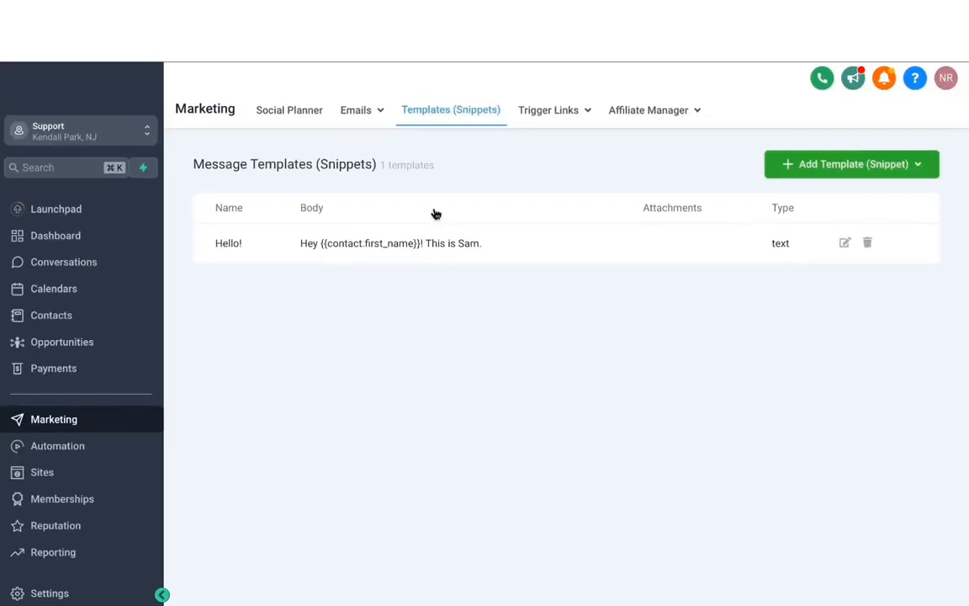
Examine the form for a new text template (snippet) and close it without saving
click(822, 170)
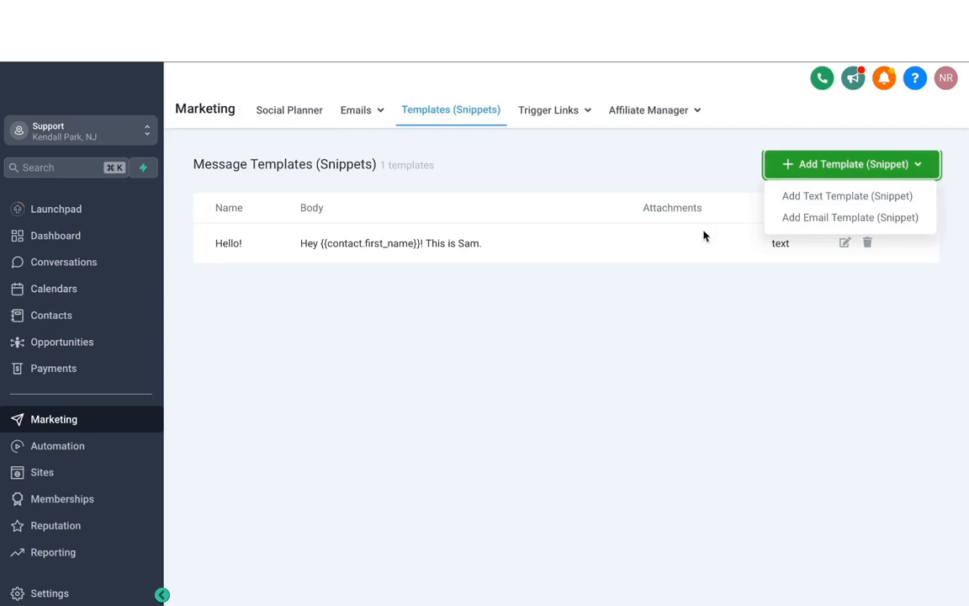
click(786, 198)
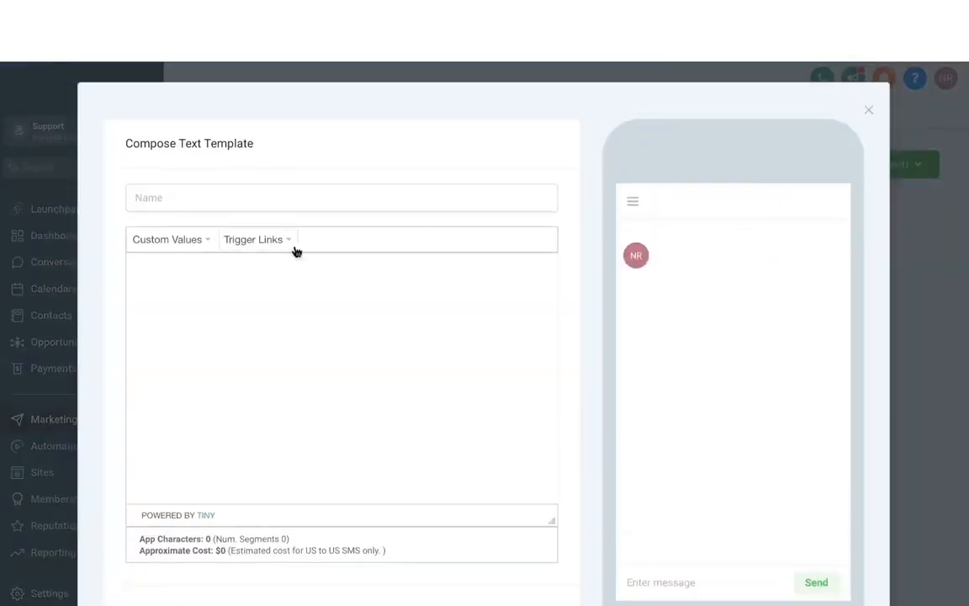
click(244, 205)
click(195, 281)
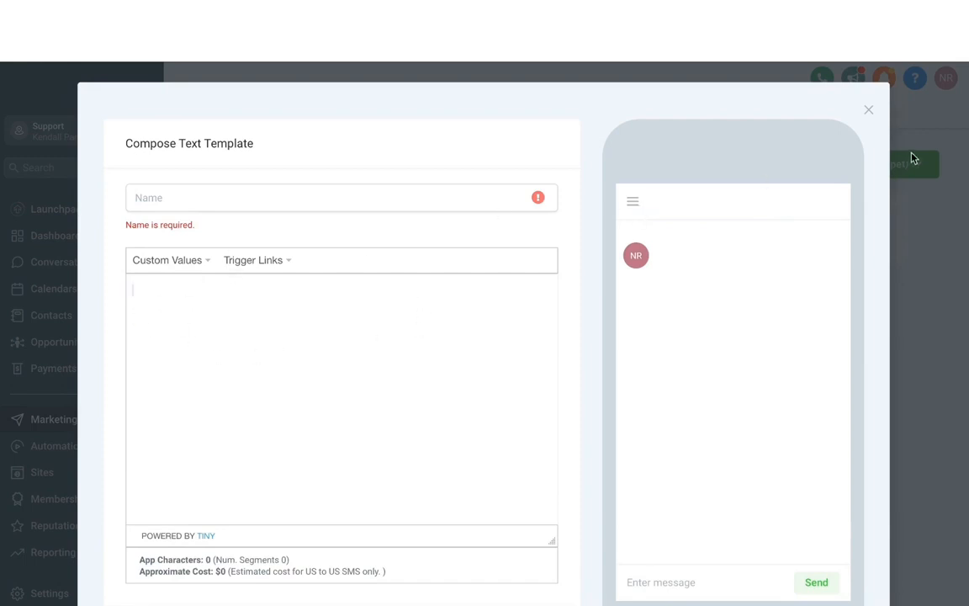
click(869, 110)
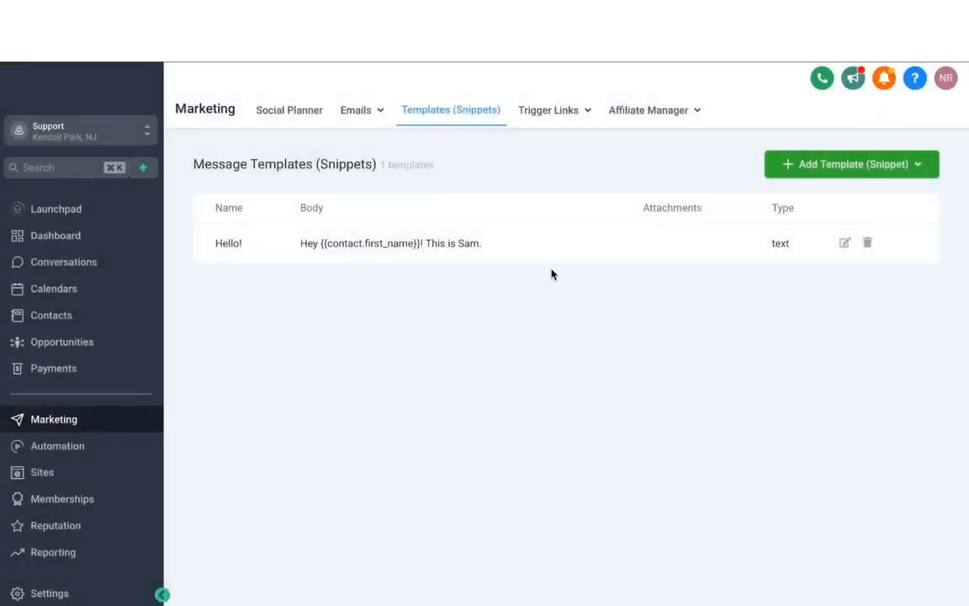
Review the Hello! text template's name, message and available contact custom values, and save the template
click(846, 243)
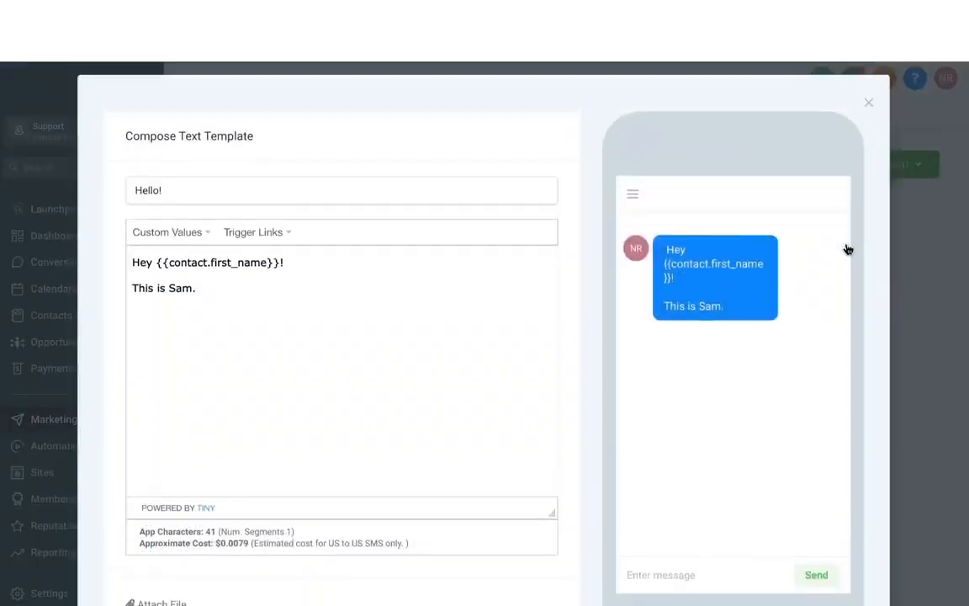
drag(189, 198, 79, 195)
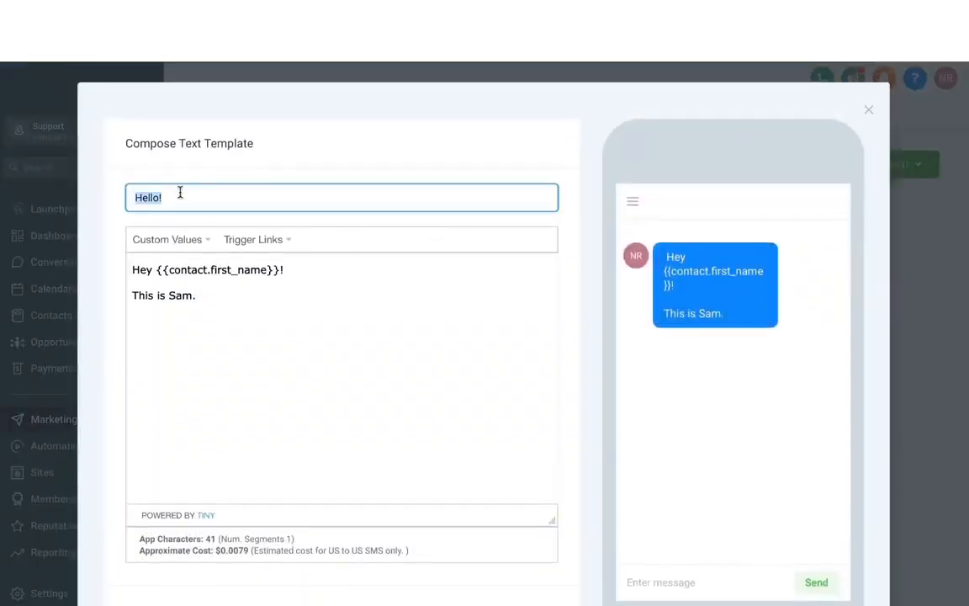
drag(212, 315, 117, 247)
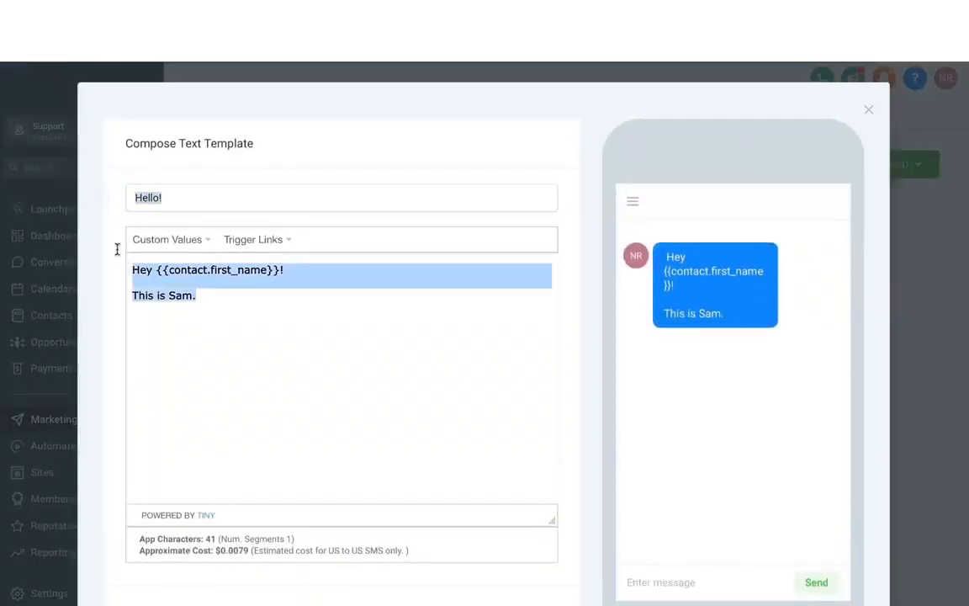
click(168, 239)
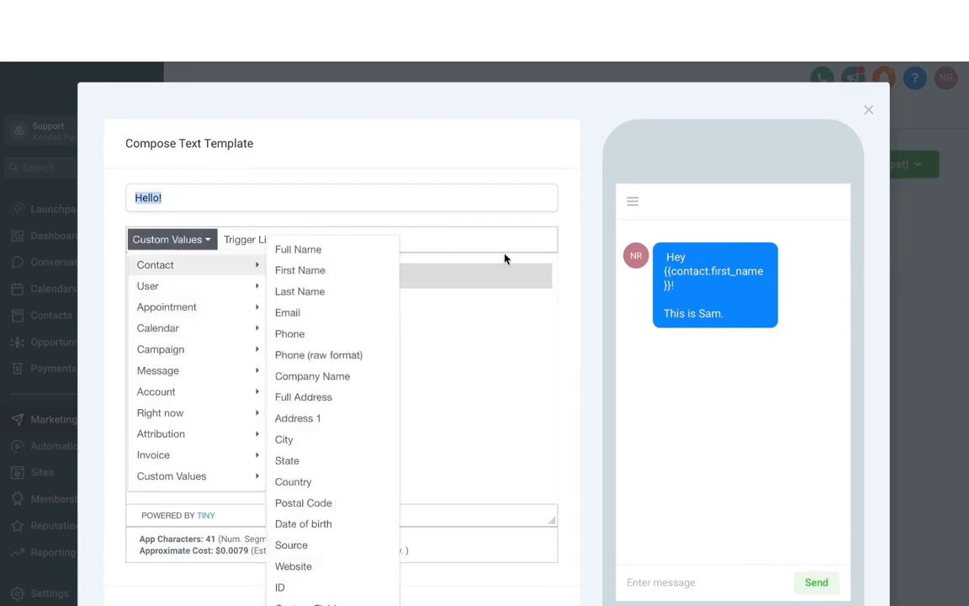
click(474, 319)
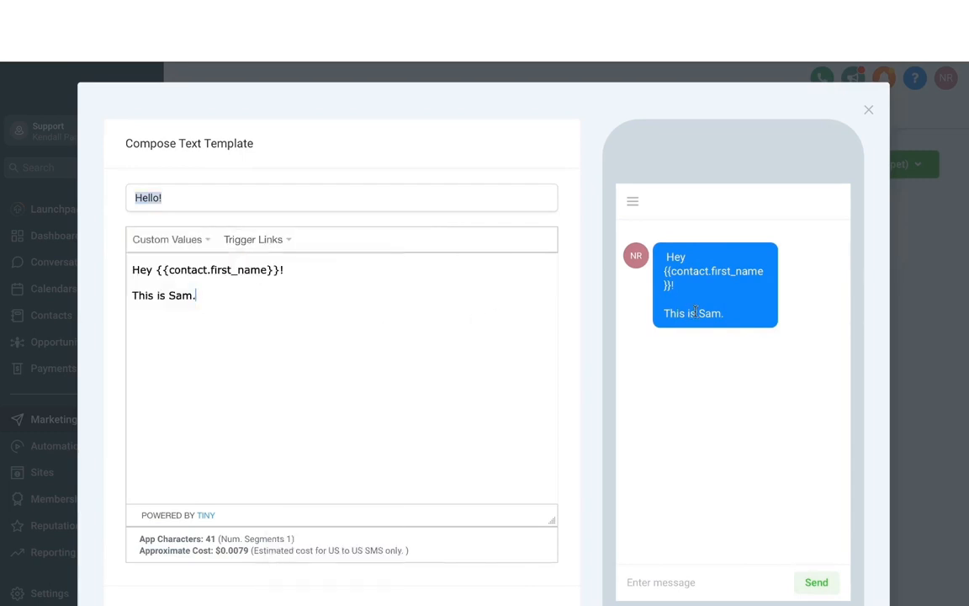
scroll(545, 291, down, 2)
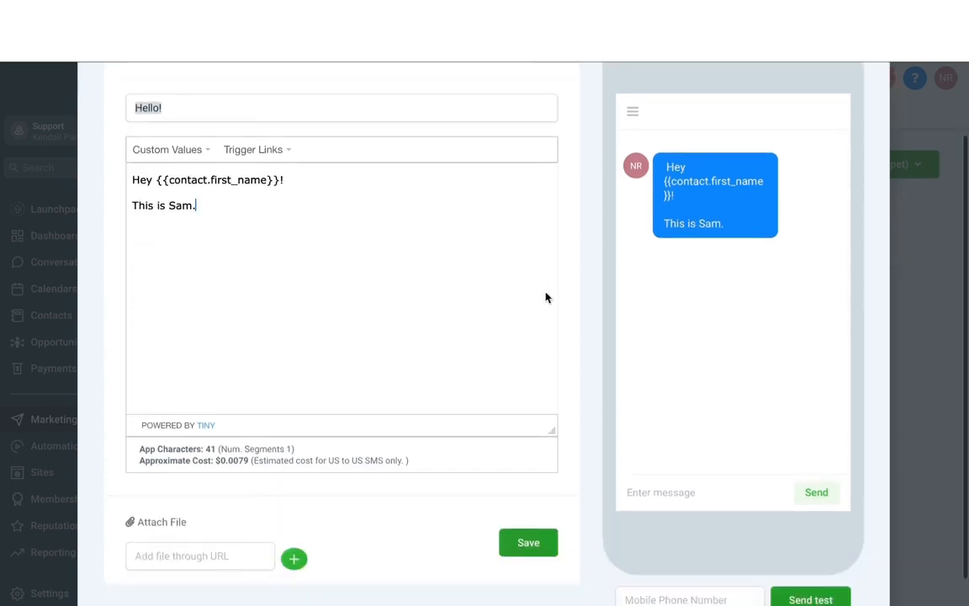
click(544, 543)
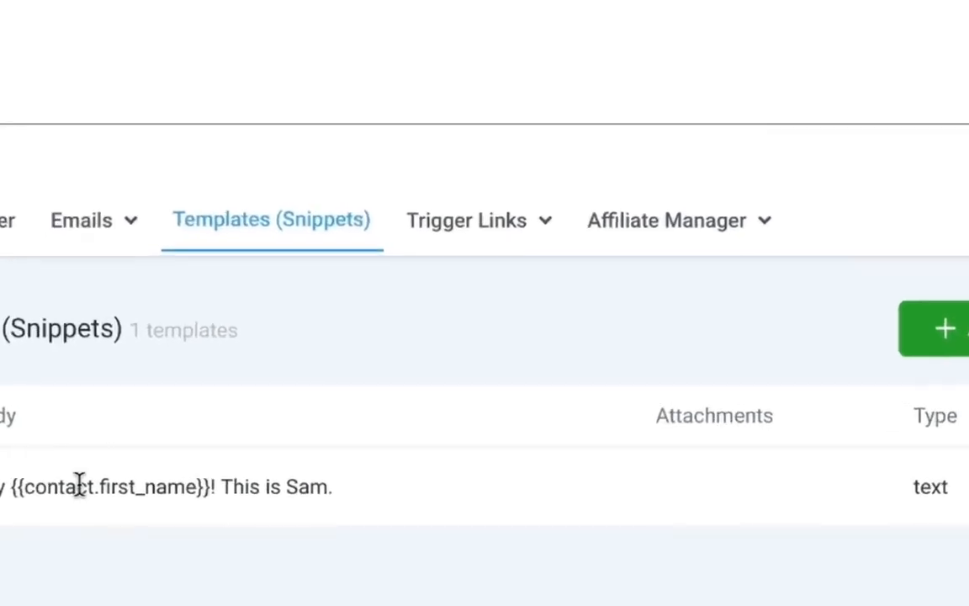
Create a trigger link named "Marketing offer" with the link URL "being marketer.com" and save it
click(458, 229)
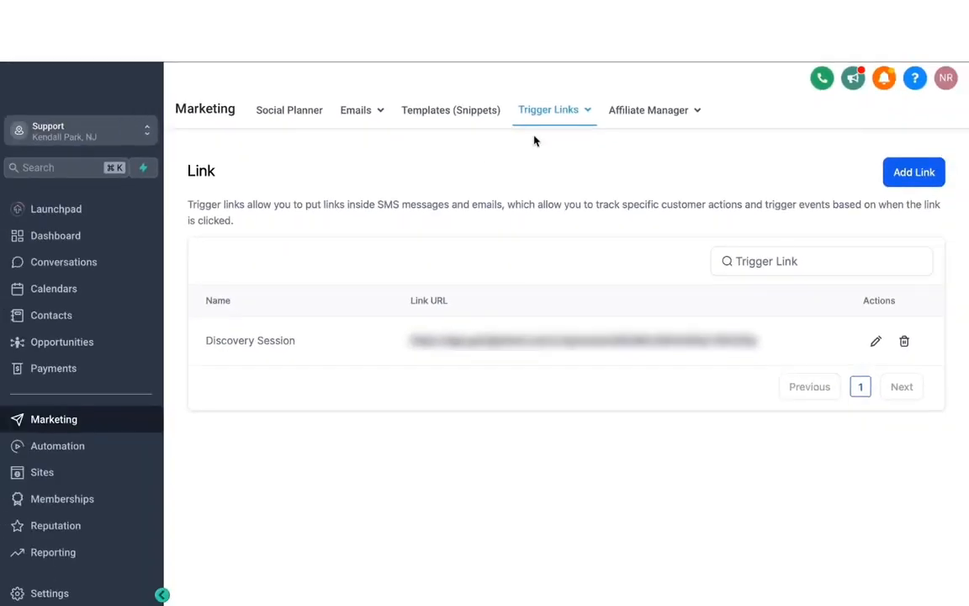
click(909, 174)
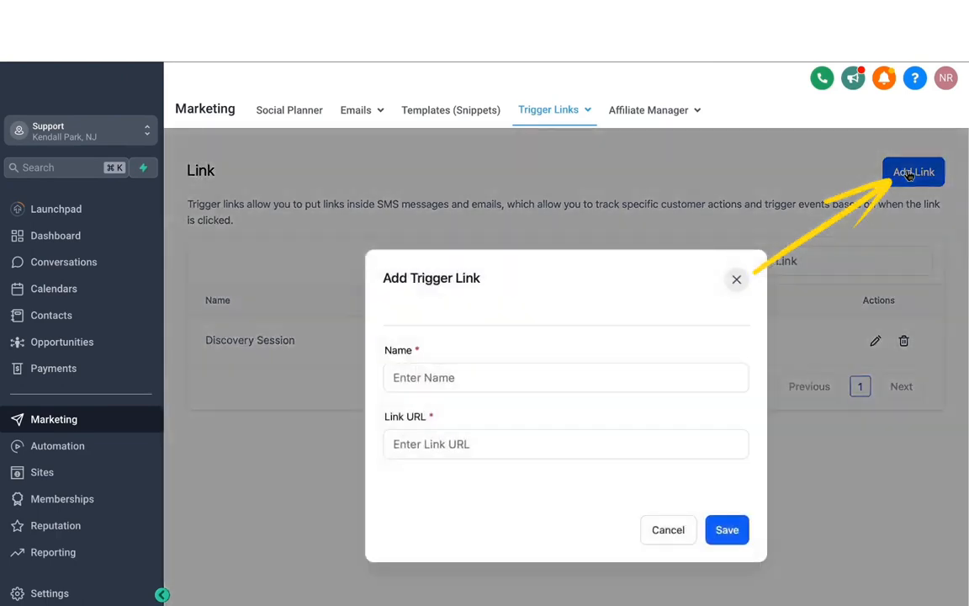
click(447, 378)
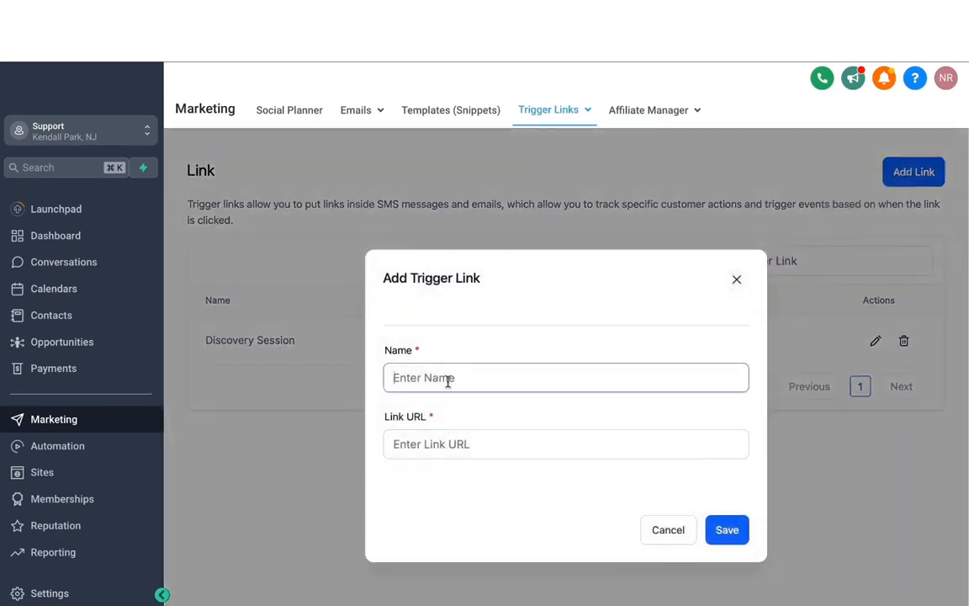
text(Marketing offer)
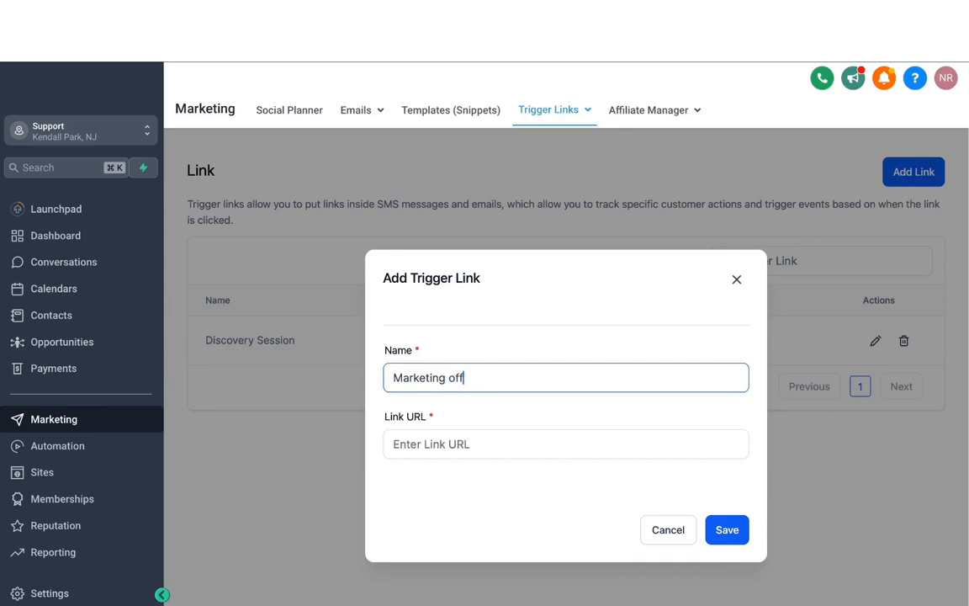
click(394, 445)
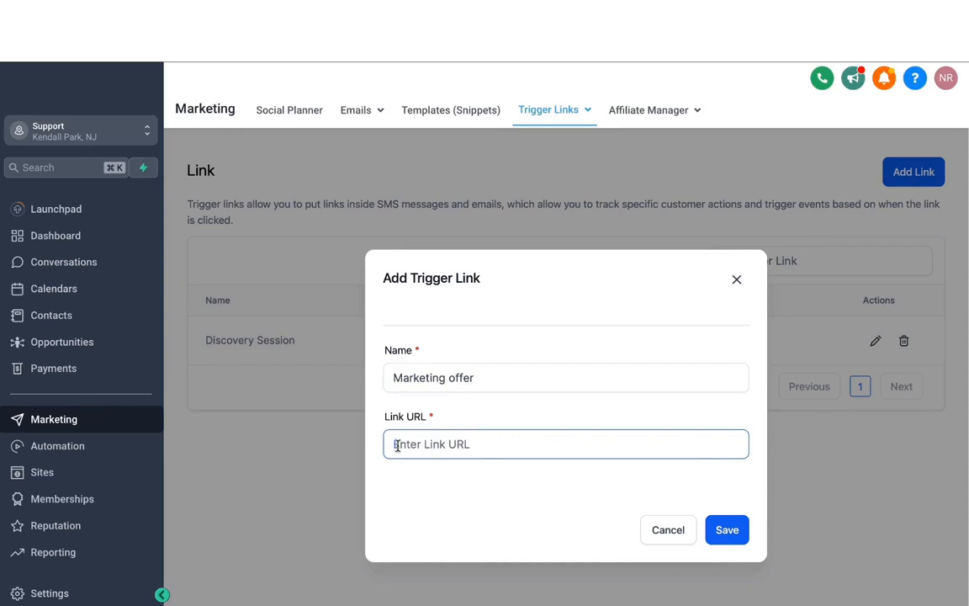
text(being marketer.com)
click(729, 537)
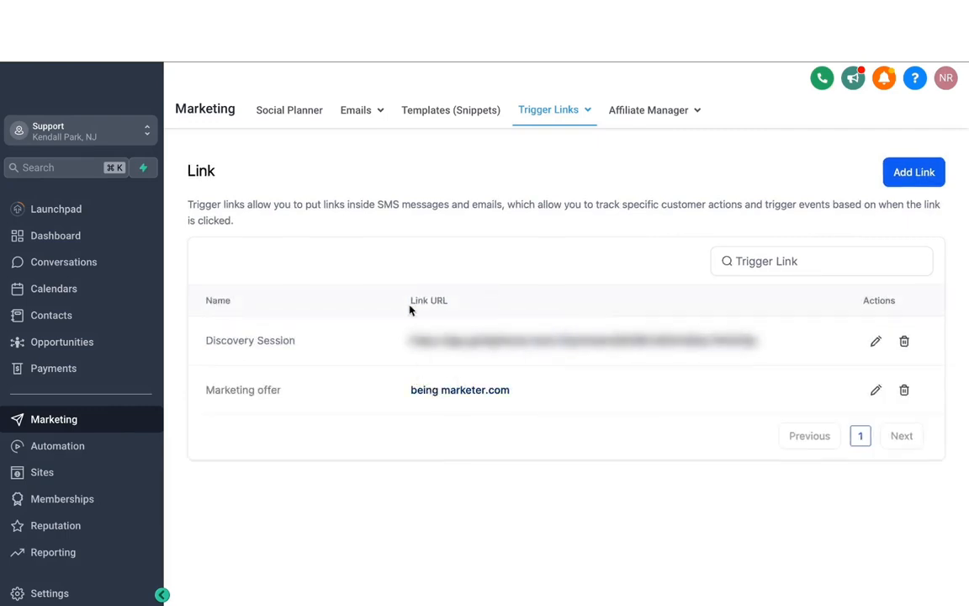
Start a new text template (snippet), insert the Marketing offer trigger link into its message, and select the inserted link text
click(440, 115)
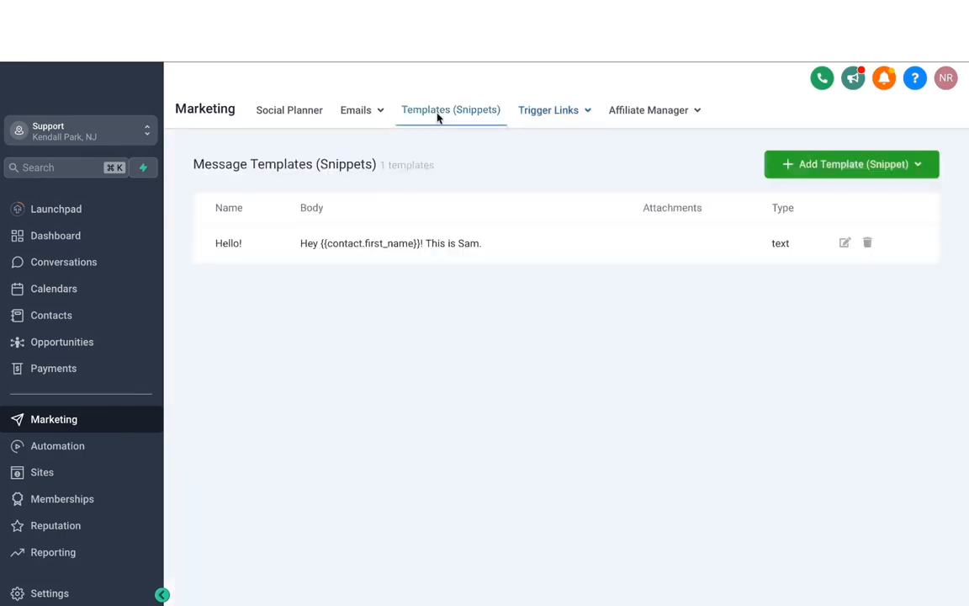
click(785, 165)
click(820, 206)
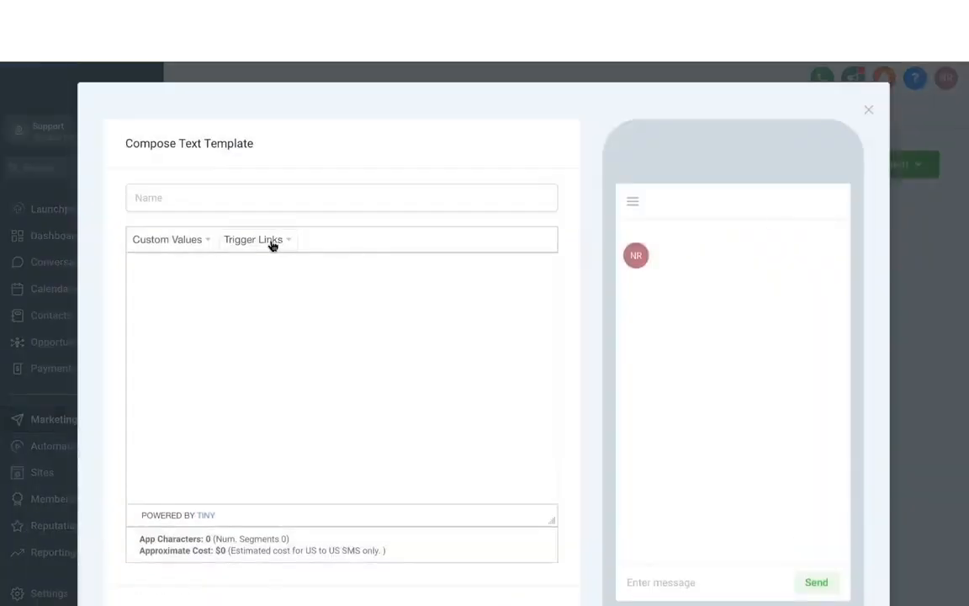
click(271, 243)
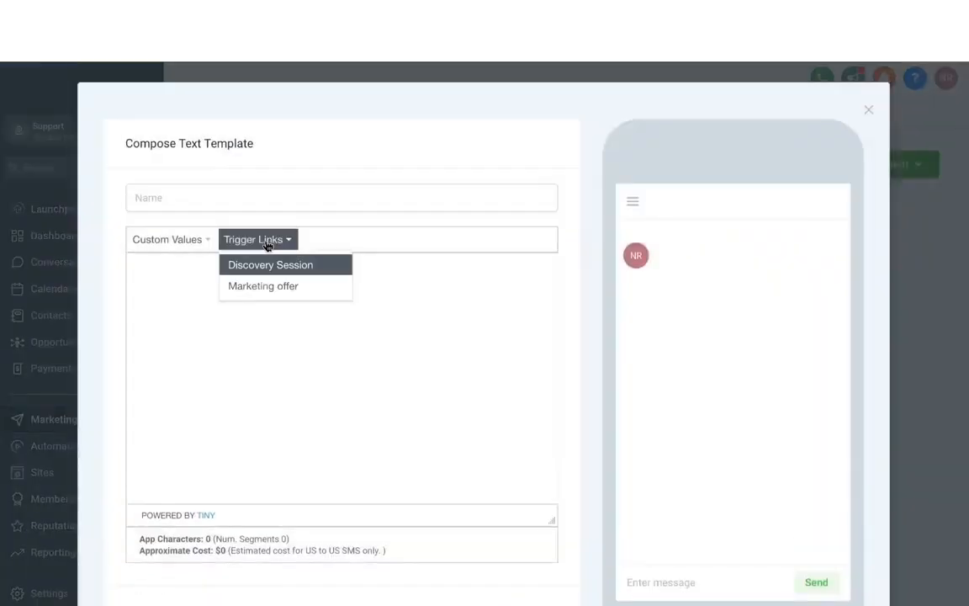
click(270, 287)
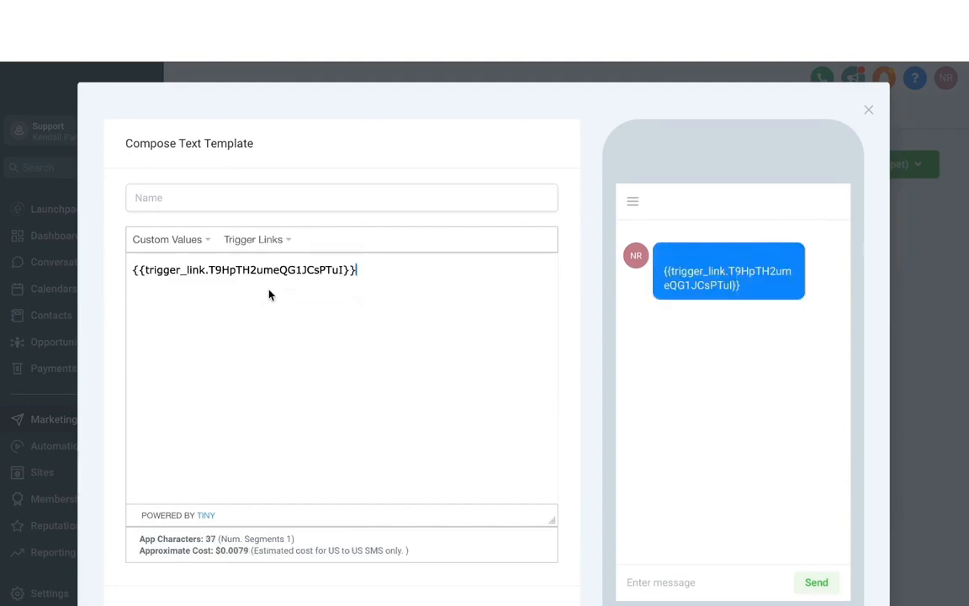
drag(394, 276, 153, 272)
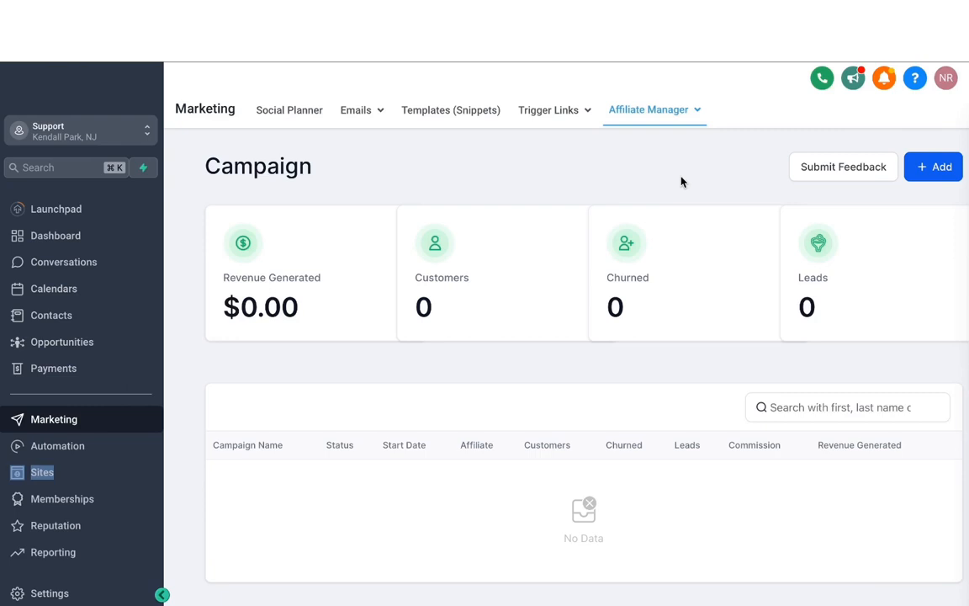
Start a new Affiliate Manager campaign and name it "MARKETING EBOOK AFFILIATE CAMPAIGN"
click(935, 168)
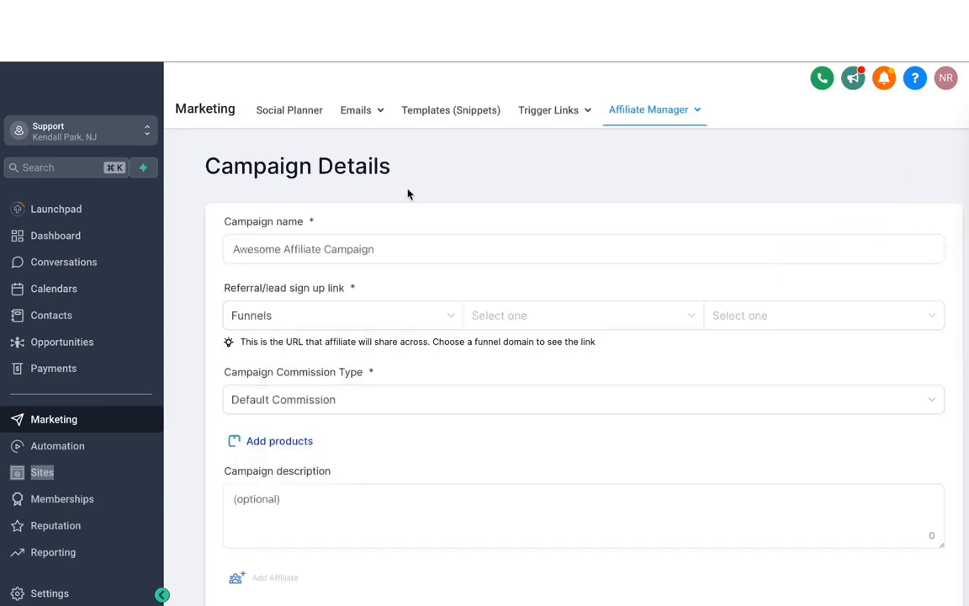
click(296, 255)
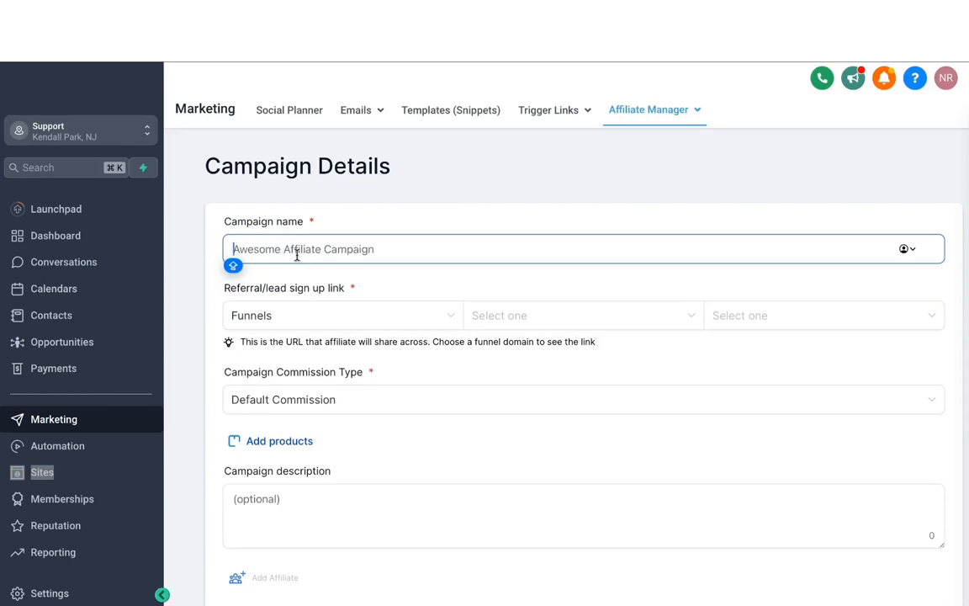
text(MARK)
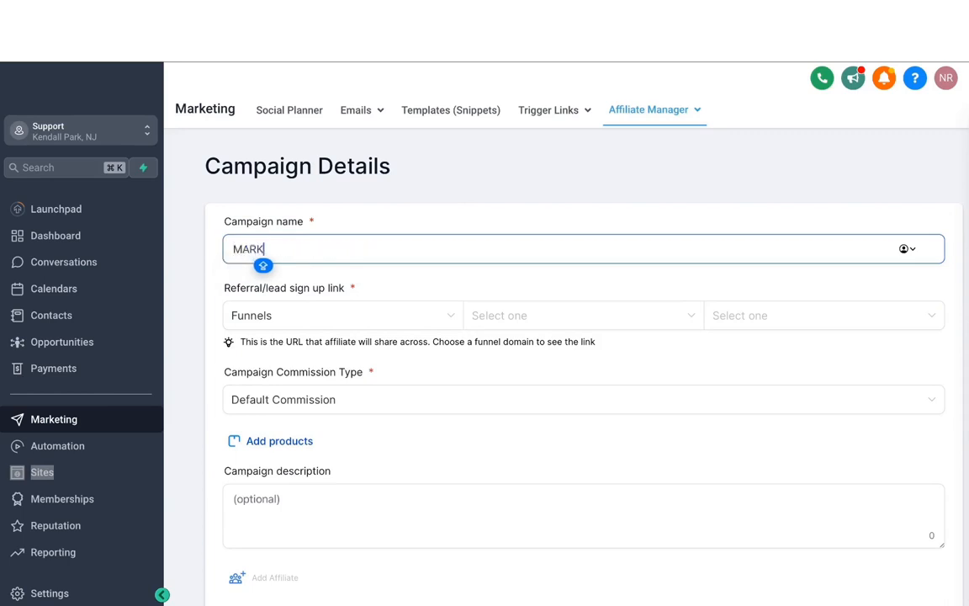
text(ETING EBOOK AFFILIATE CAMPAIGN)
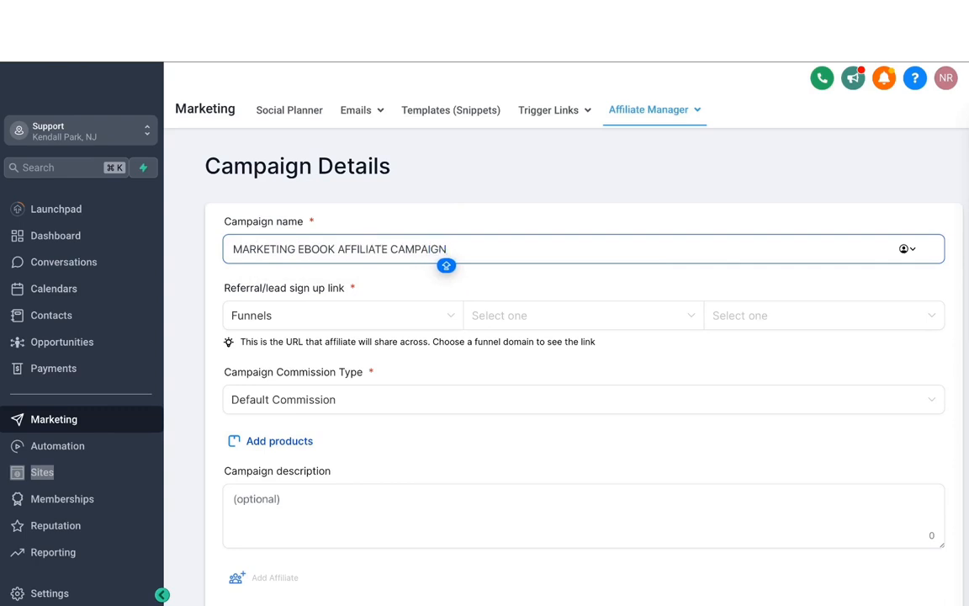
Set the campaign's referral sign-up link to the OPT-IN page of the MARKETING EBOOK $100 funnel
click(282, 317)
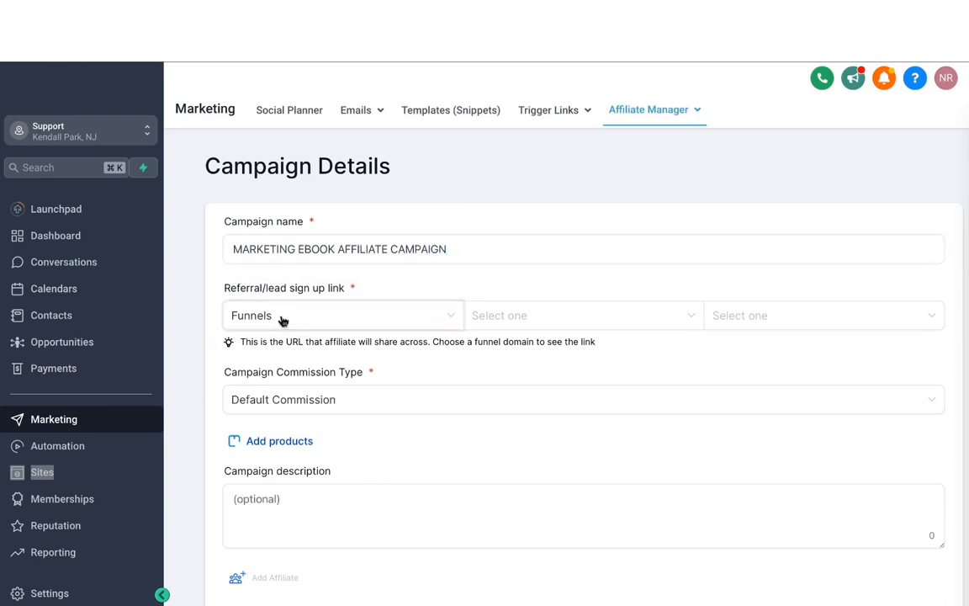
click(378, 289)
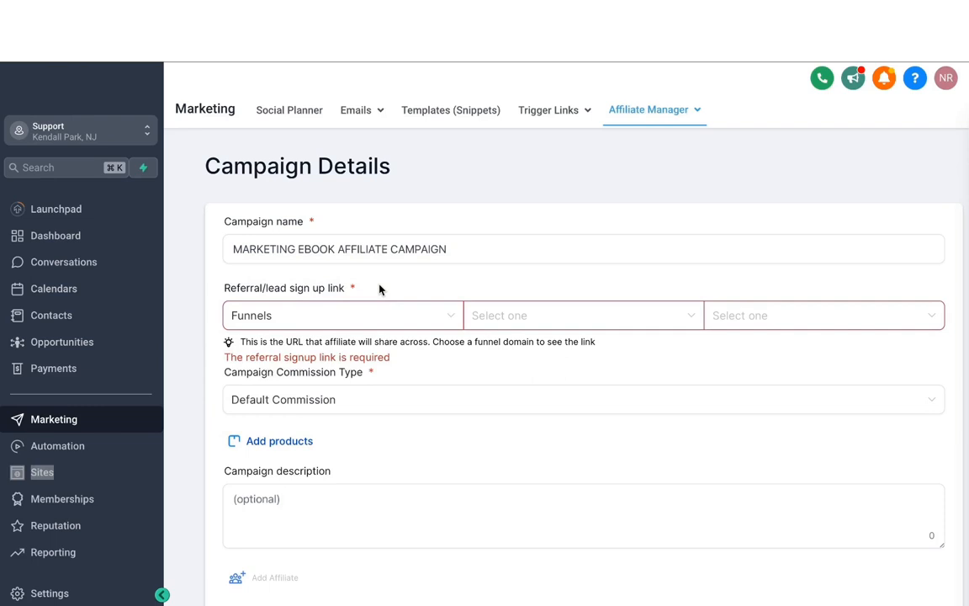
click(480, 320)
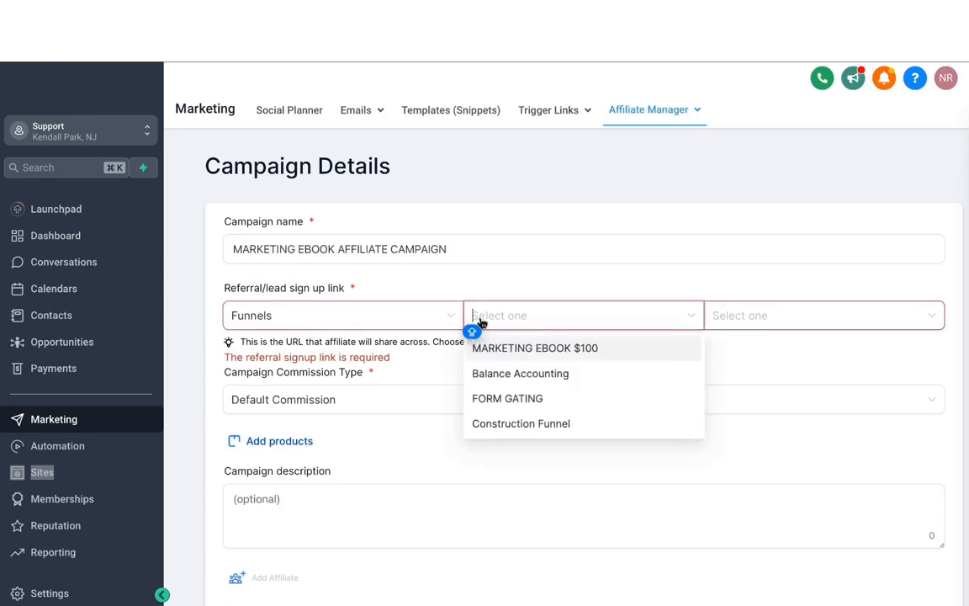
click(513, 352)
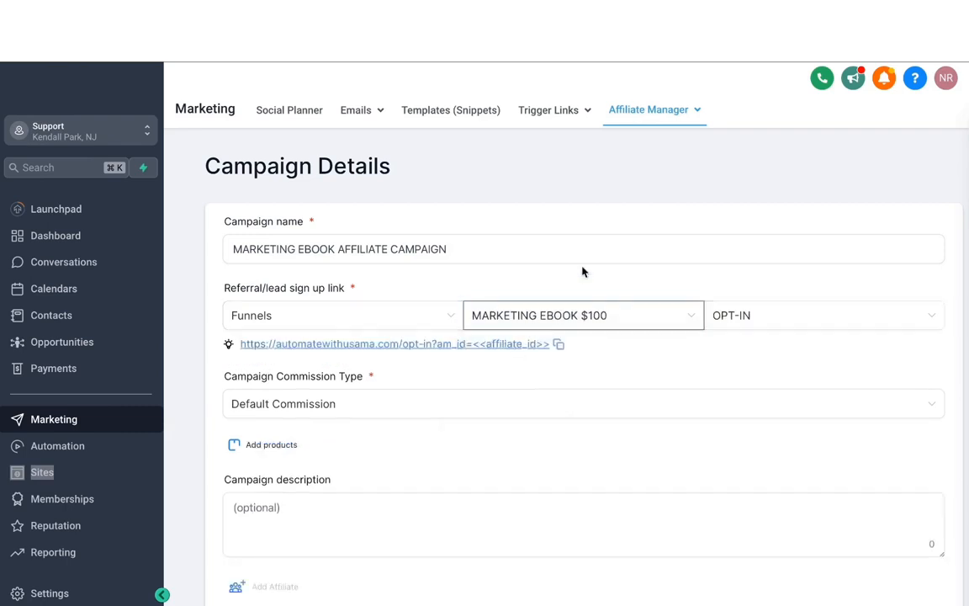
click(763, 319)
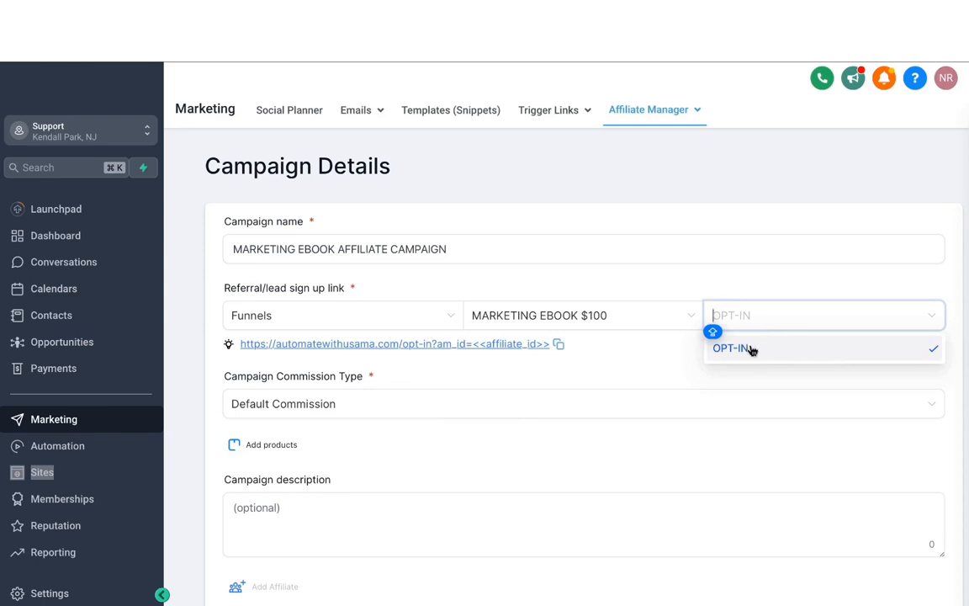
click(752, 353)
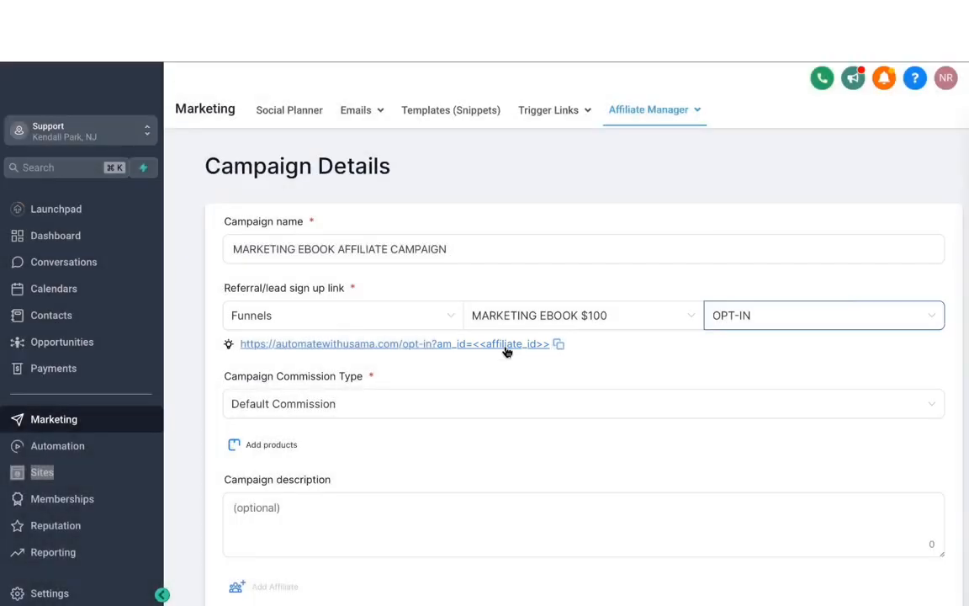
Set the campaign commission type to Product Based Commission and add the Marketing Ebook product
click(316, 413)
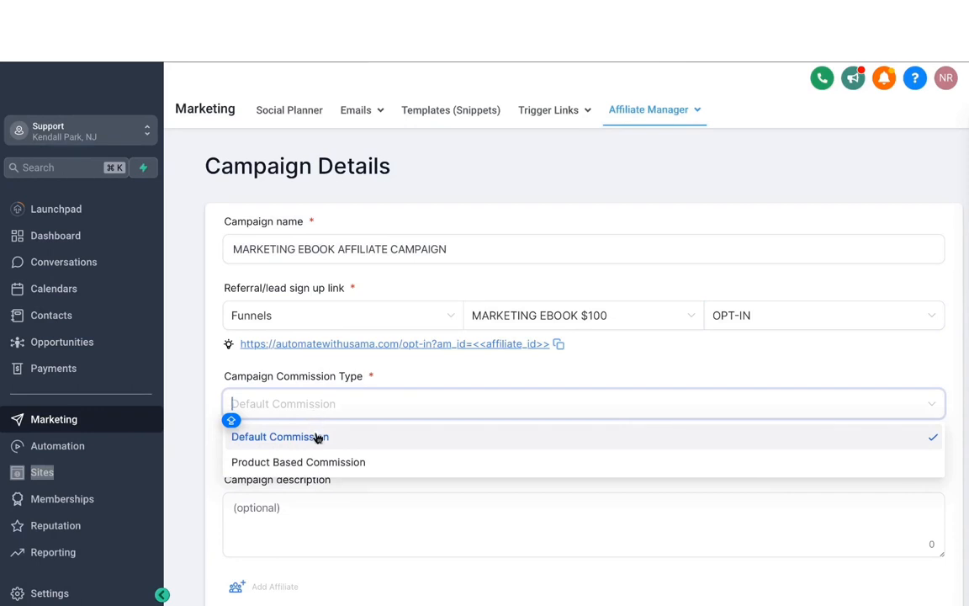
click(320, 463)
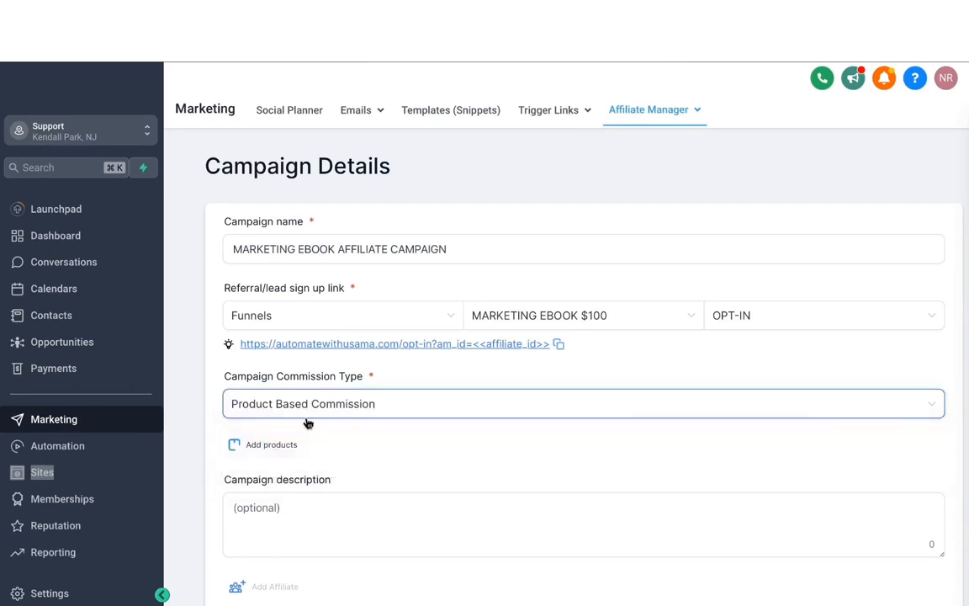
click(290, 445)
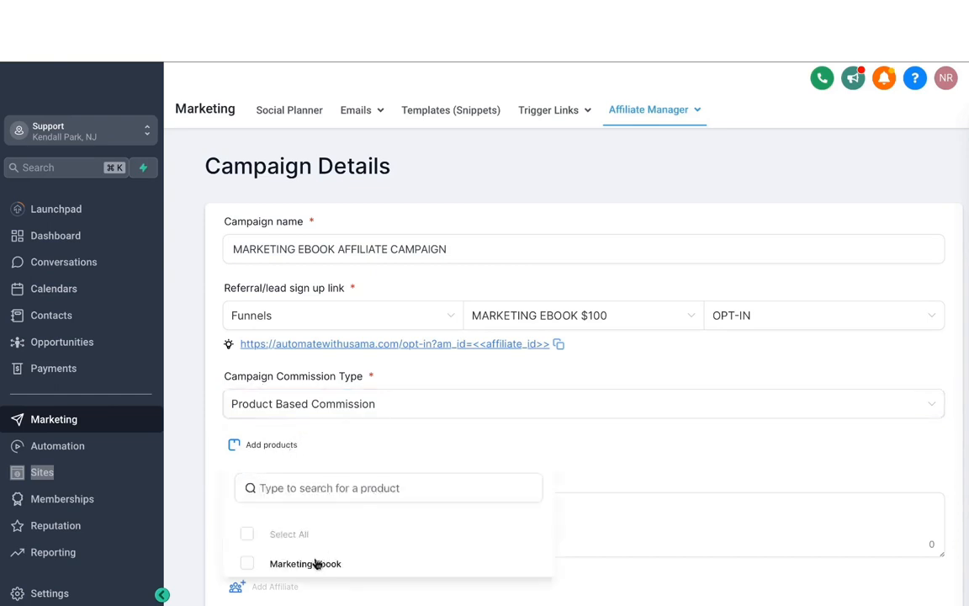
click(248, 564)
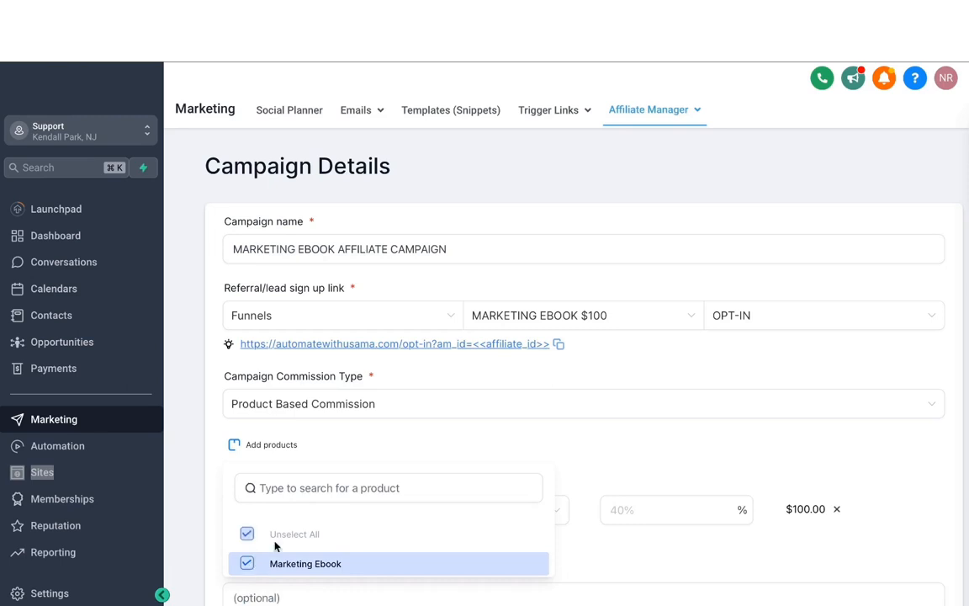
click(445, 464)
Keep Percentage Commission for the Marketing Ebook product and set its commission to 20%
scroll(443, 462, down, 1)
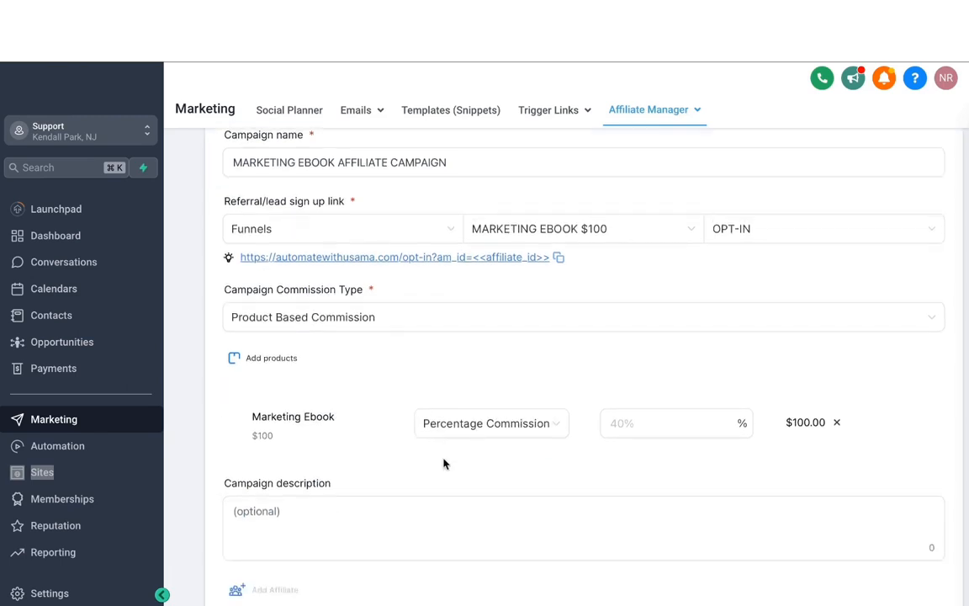
click(487, 436)
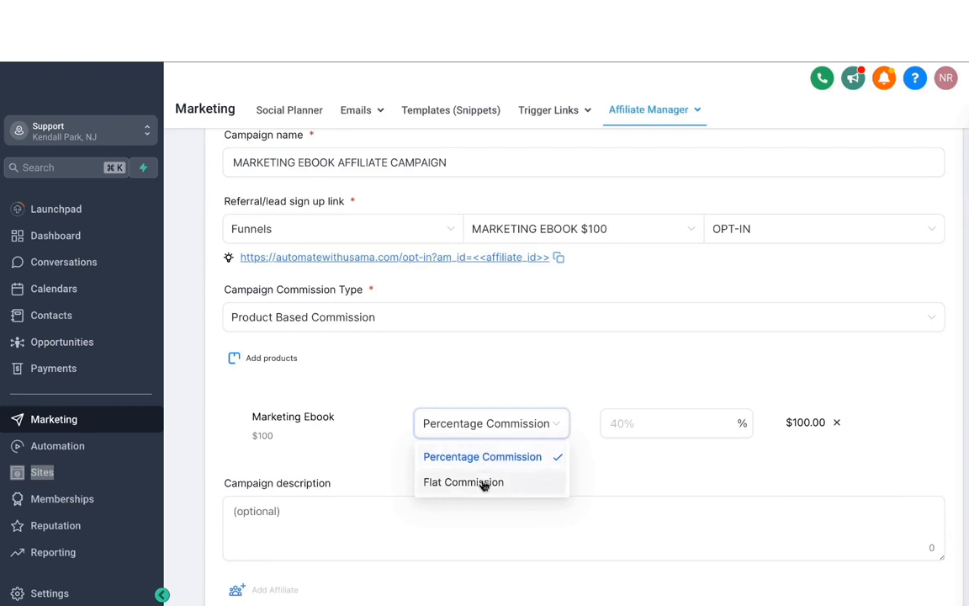
click(617, 430)
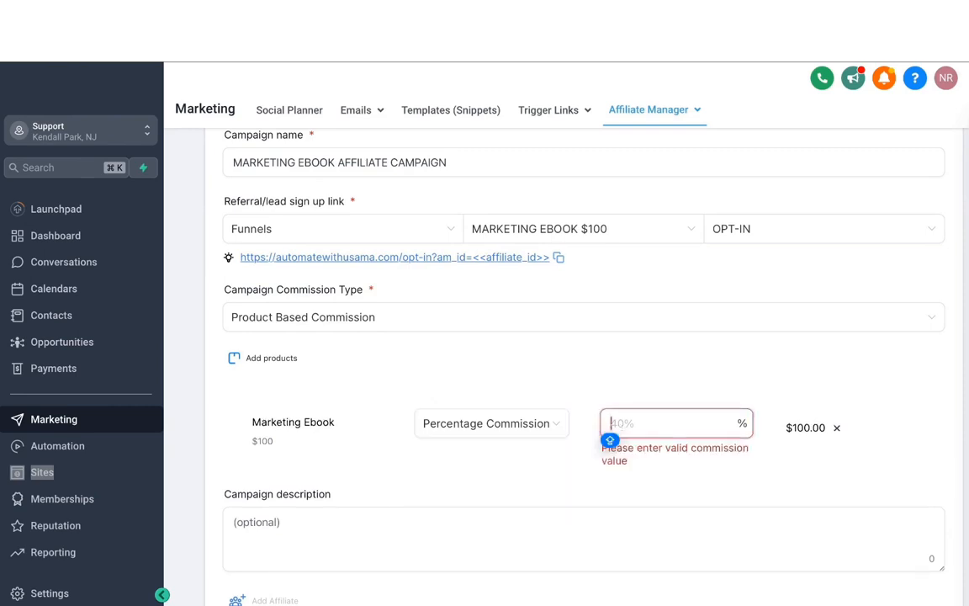
text(20)
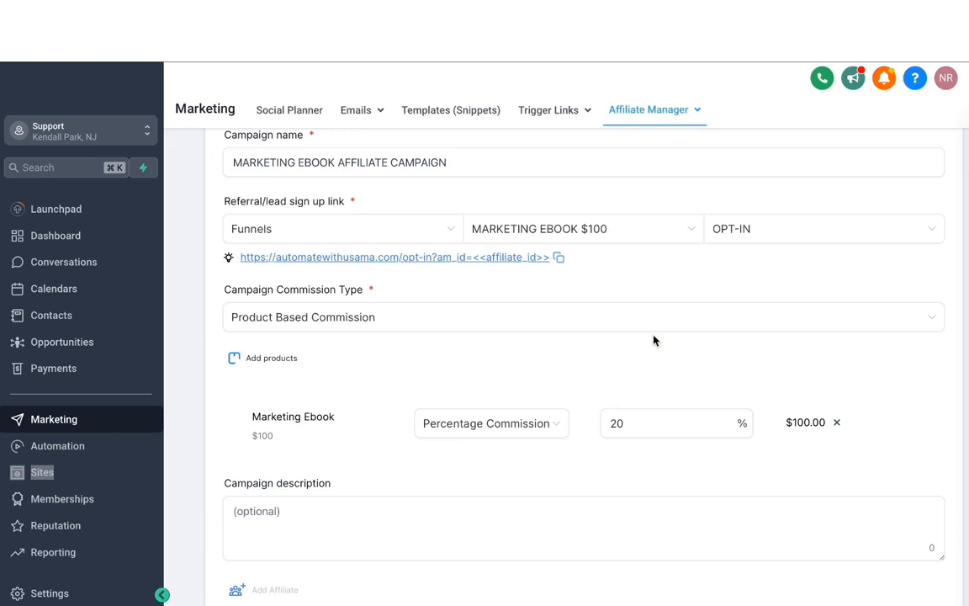
Leave the optional campaign description empty and set the pay-out frequency to Pay - 30
scroll(655, 339, down, 2)
click(257, 413)
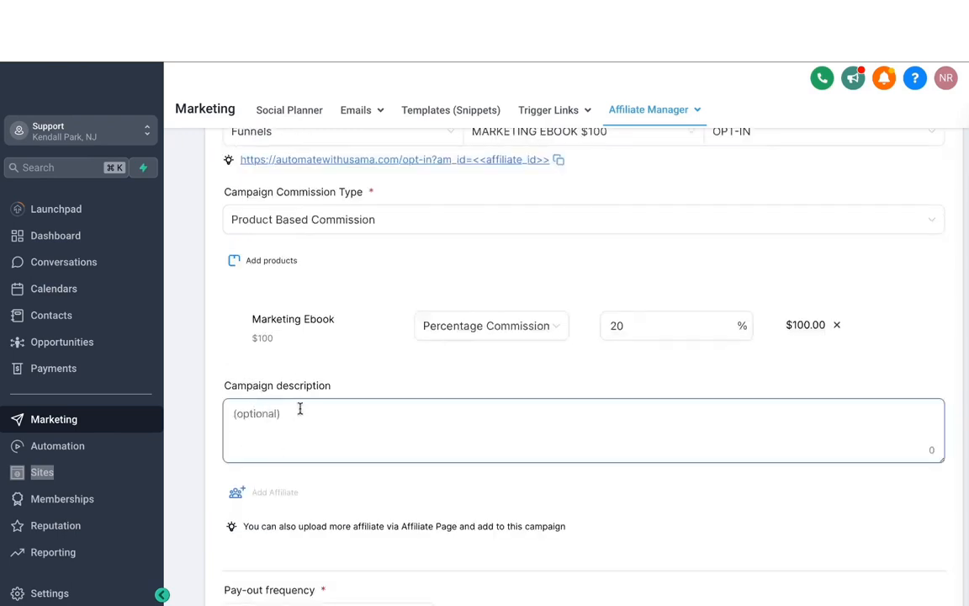
scroll(290, 409, down, 4)
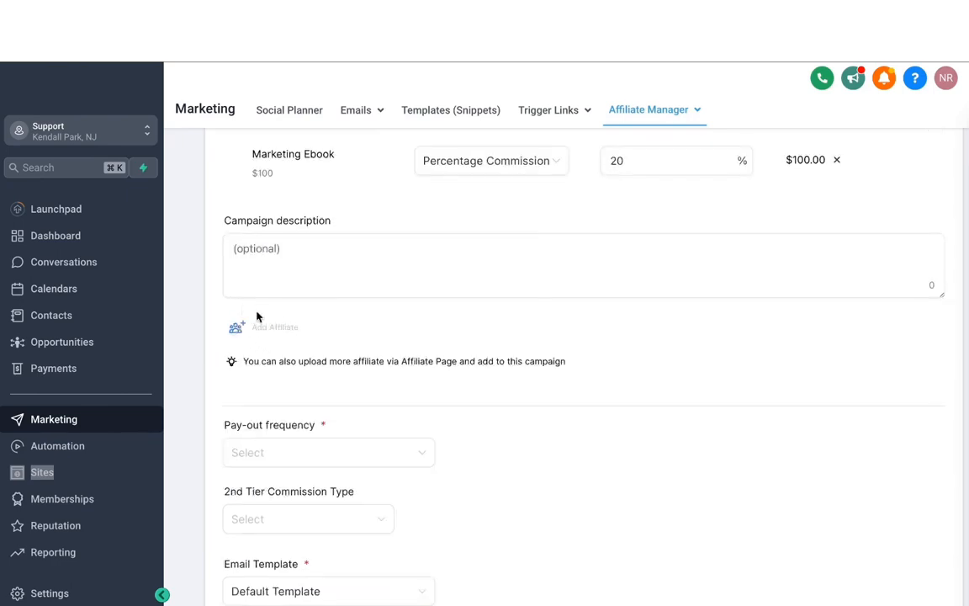
scroll(282, 340, down, 2)
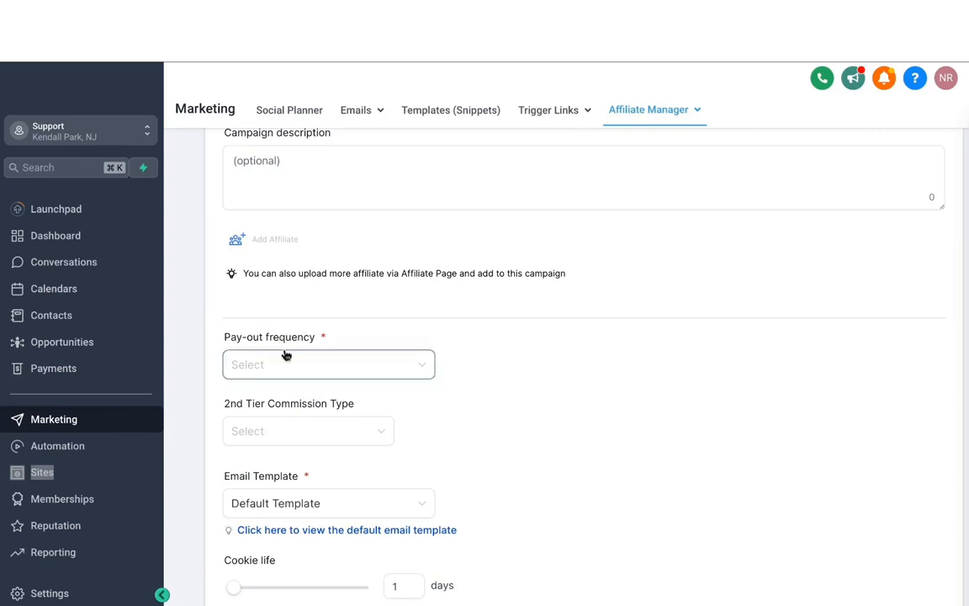
click(286, 356)
click(274, 430)
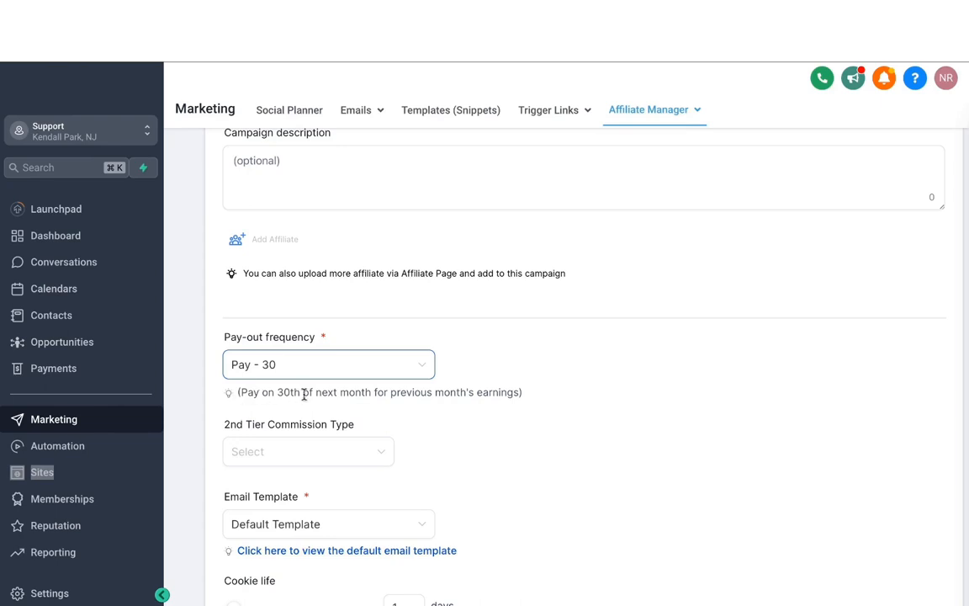
Check the second-tier commission type options and leave the field without a selection
scroll(322, 391, down, 2)
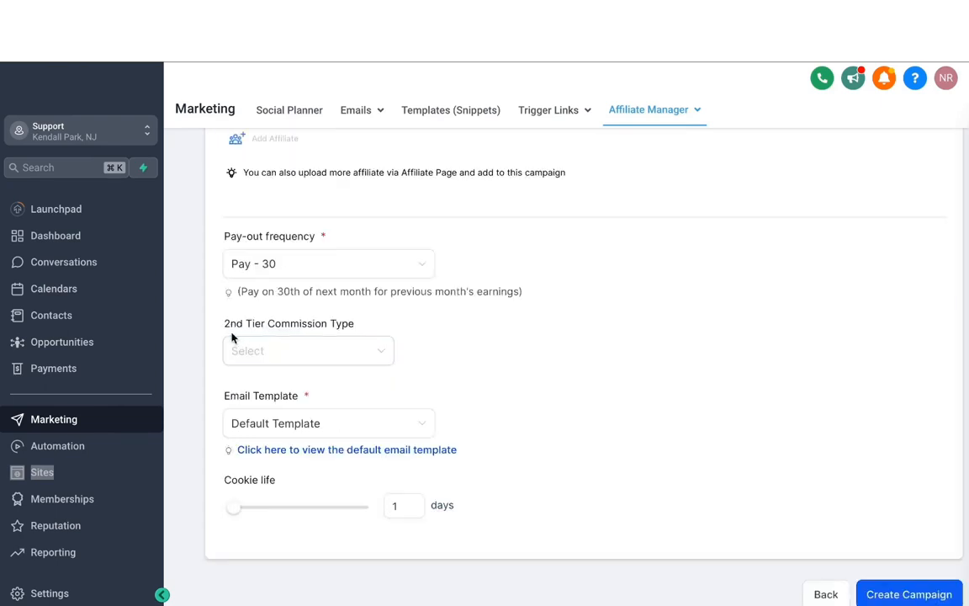
click(307, 342)
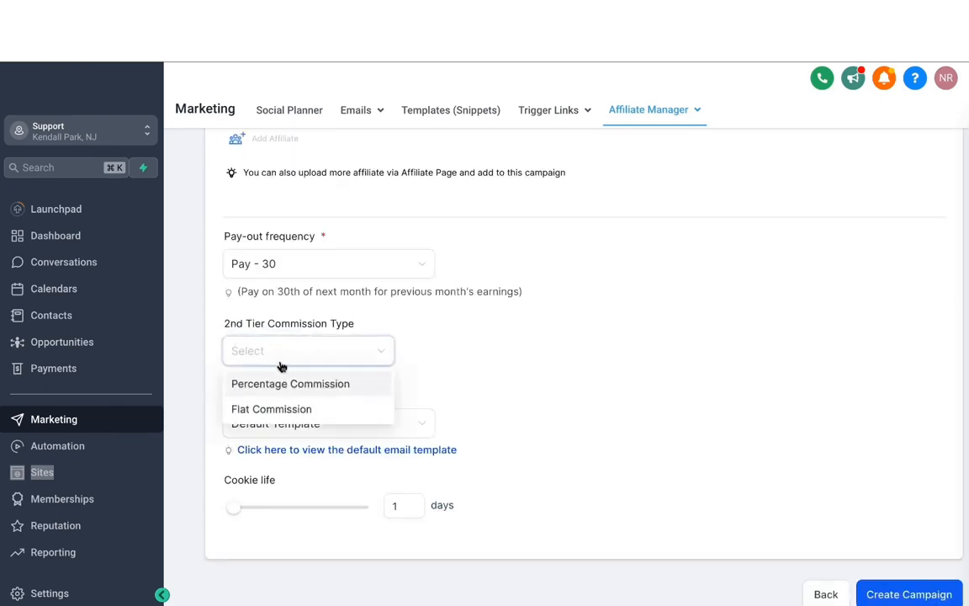
click(412, 334)
scroll(403, 383, down, 1)
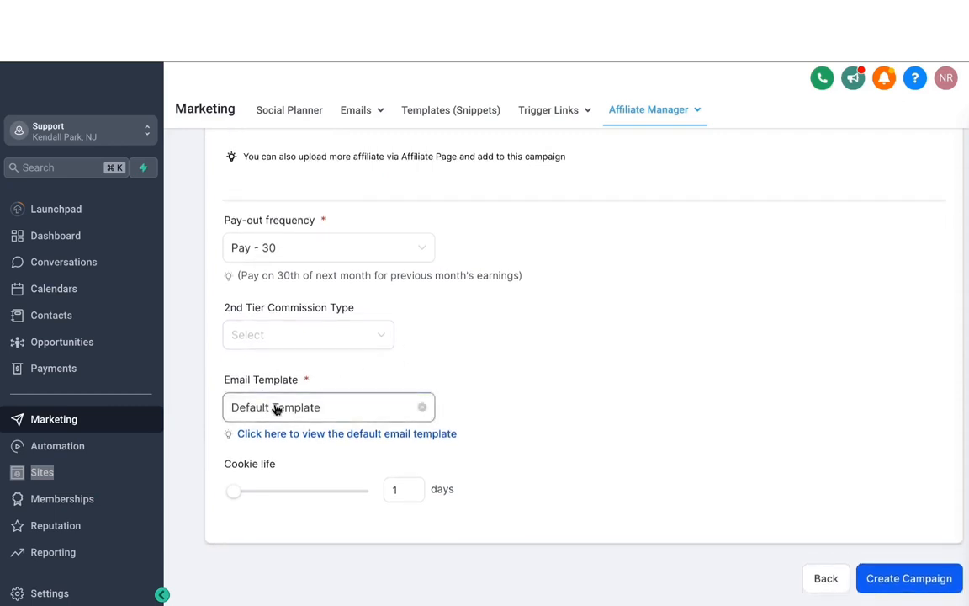
Preview the default email's content and keep Default Template as the campaign's email template
click(329, 436)
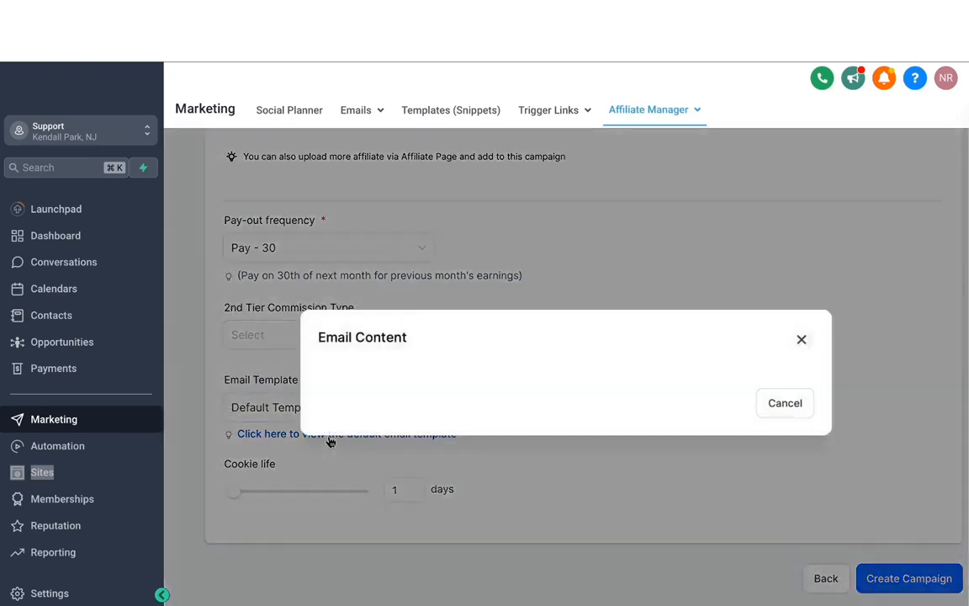
scroll(437, 210, down, 1)
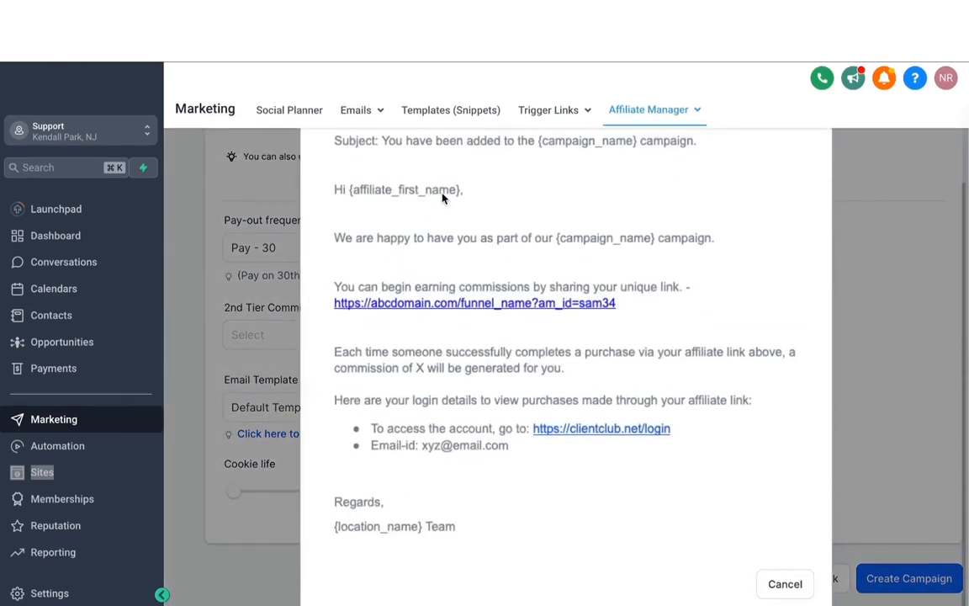
scroll(442, 197, up, 1)
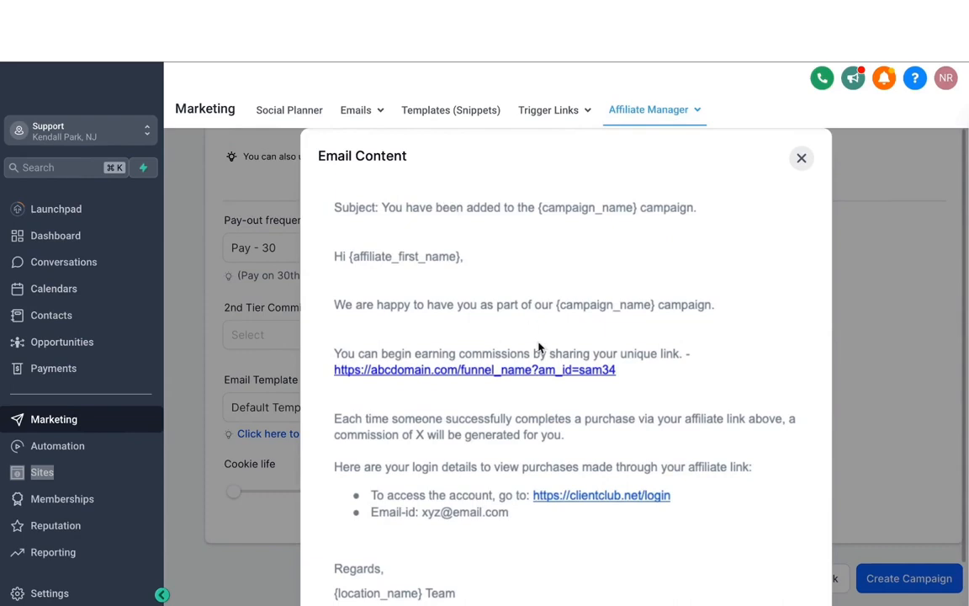
click(801, 158)
click(285, 409)
click(400, 346)
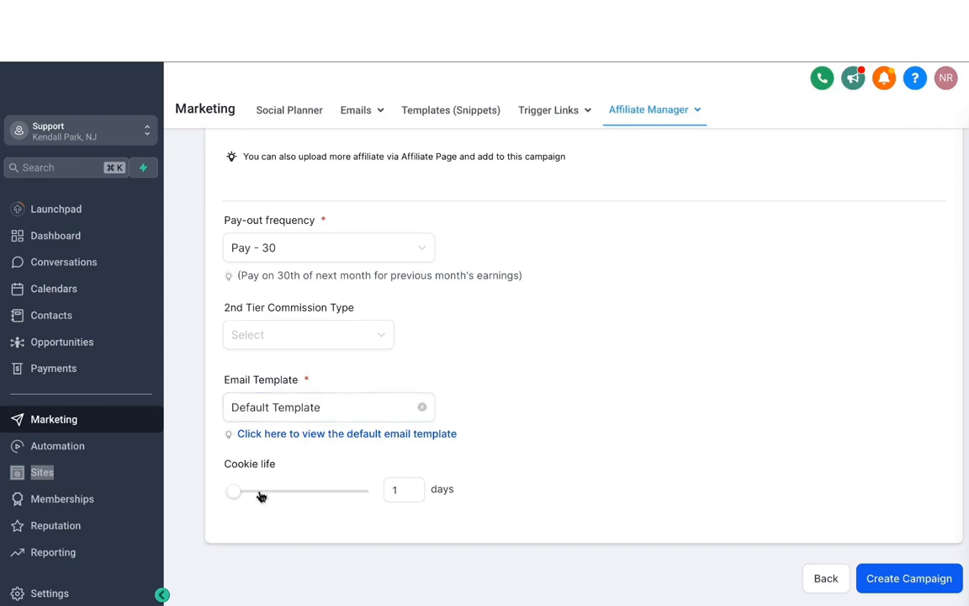
Set the campaign's cookie life to 30 days and create the campaign
mouse_move(236, 494)
drag(236, 494, 270, 491)
double_click(412, 490)
text(30)
double_click(629, 396)
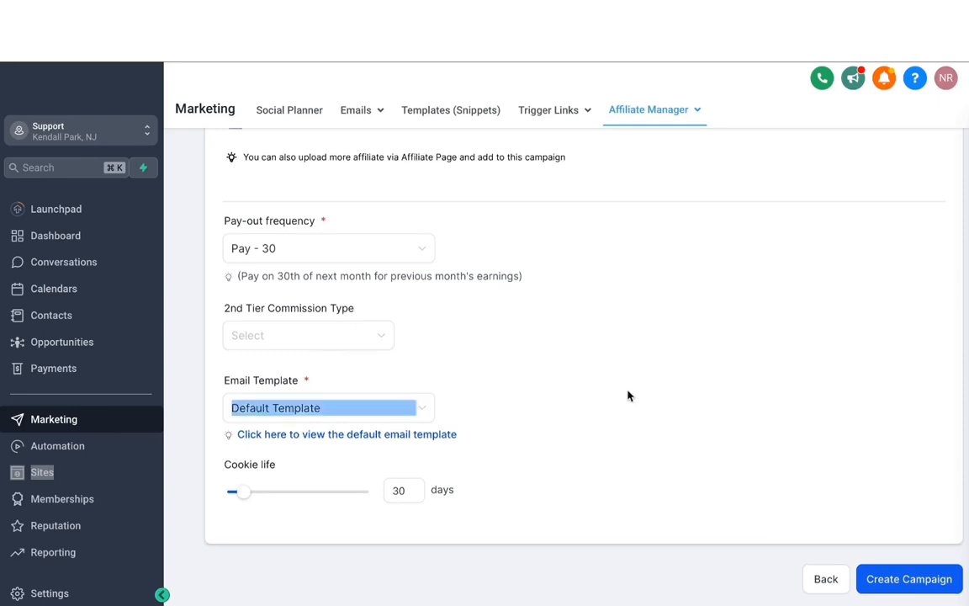
scroll(630, 396, up, 5)
scroll(629, 395, down, 5)
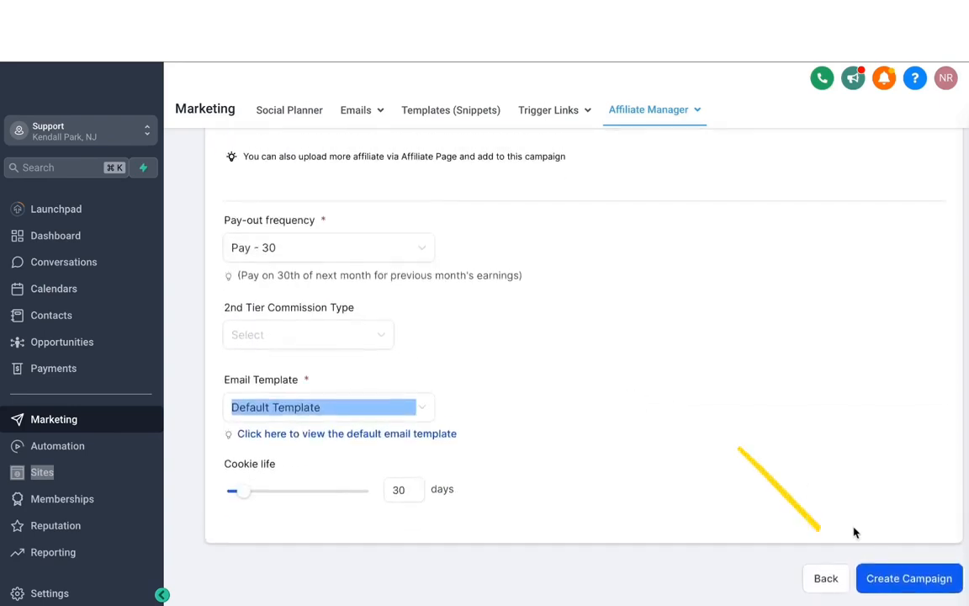
click(891, 577)
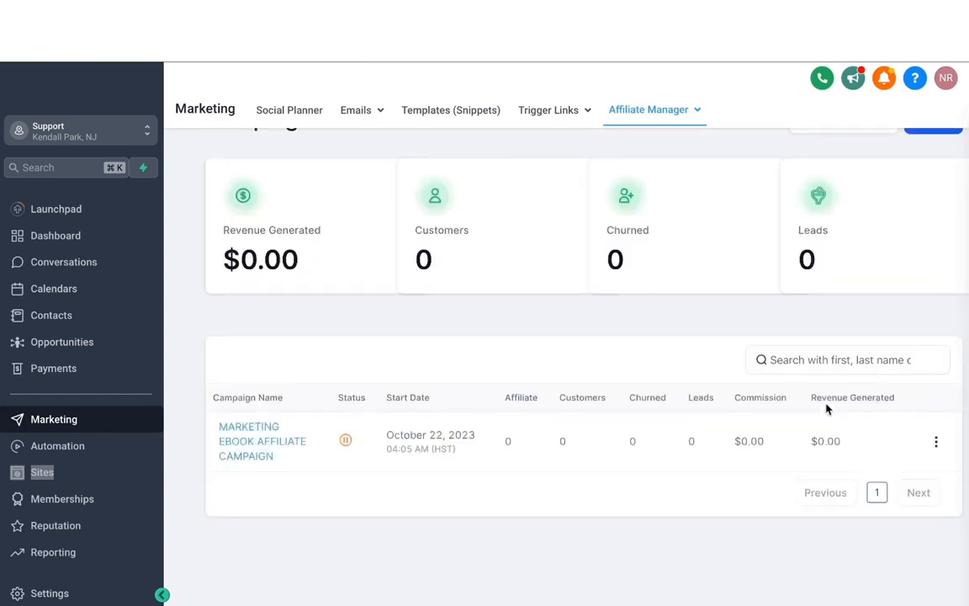
Try to make the MARKETING EBOOK AFFILIATE CAMPAIGN live from the campaign list
scroll(363, 437, up, 2)
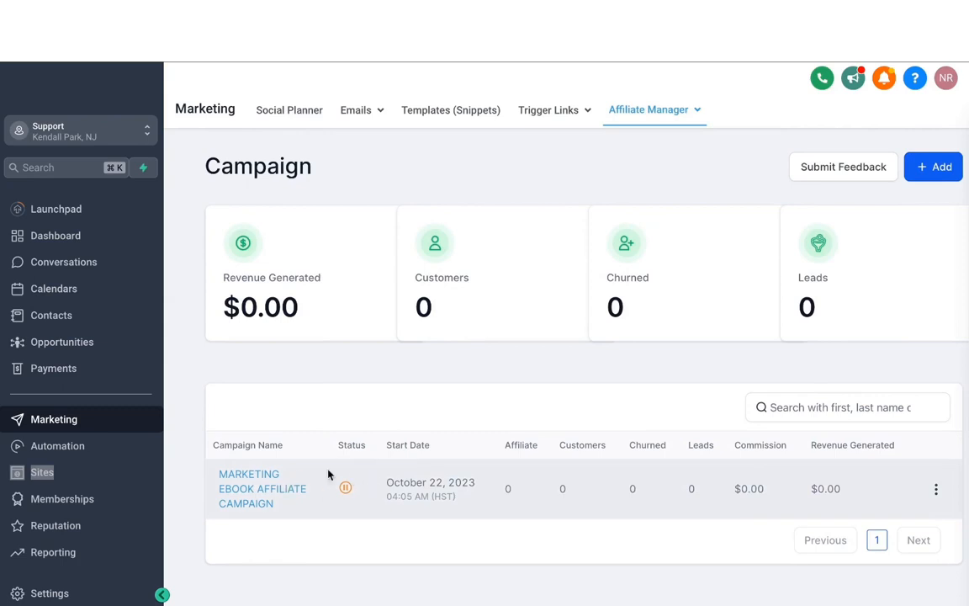
click(346, 489)
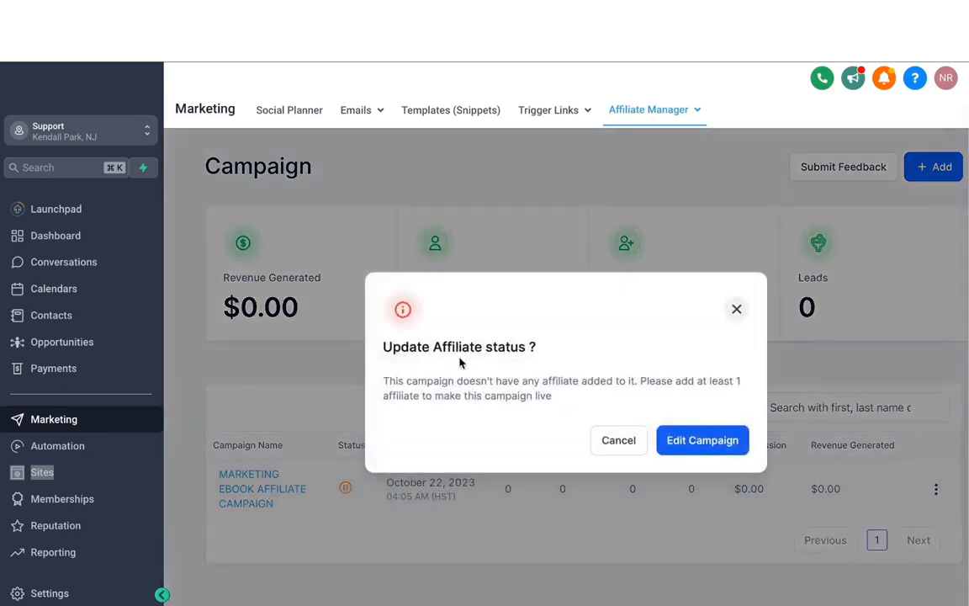
click(738, 310)
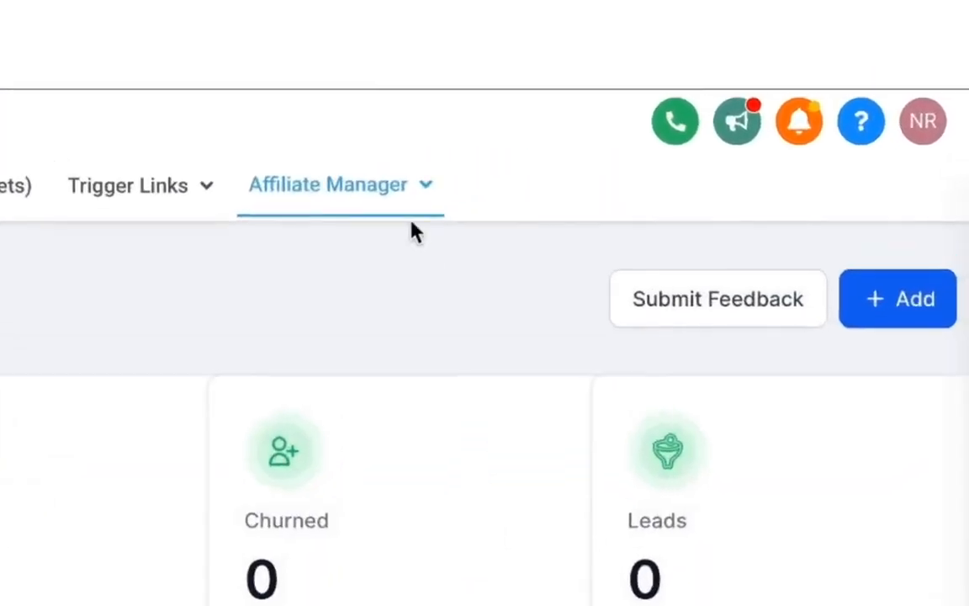
Import three existing contacts as affiliates: the first and third on the first page and the second on the next page
mouse_move(518, 152)
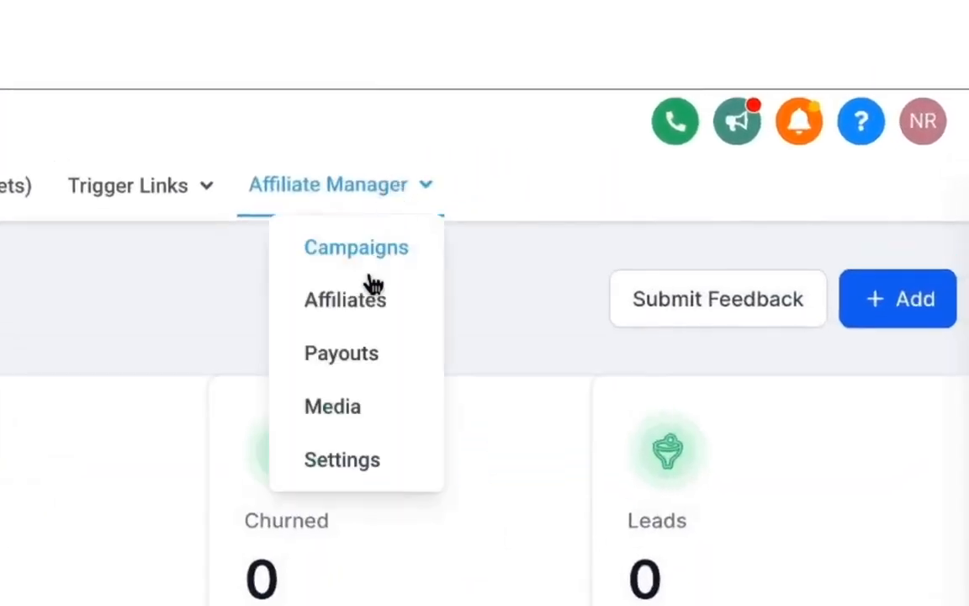
click(364, 309)
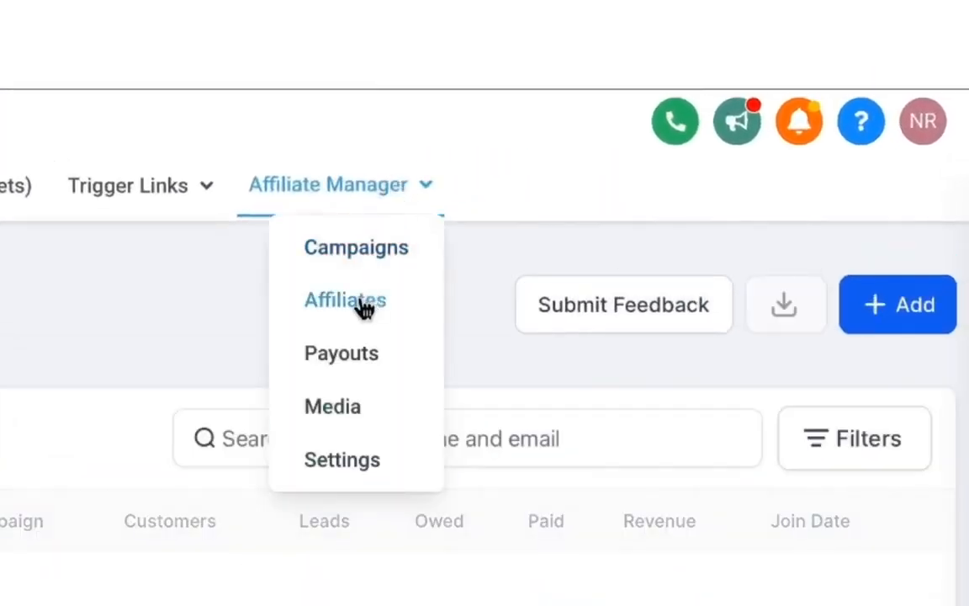
click(894, 313)
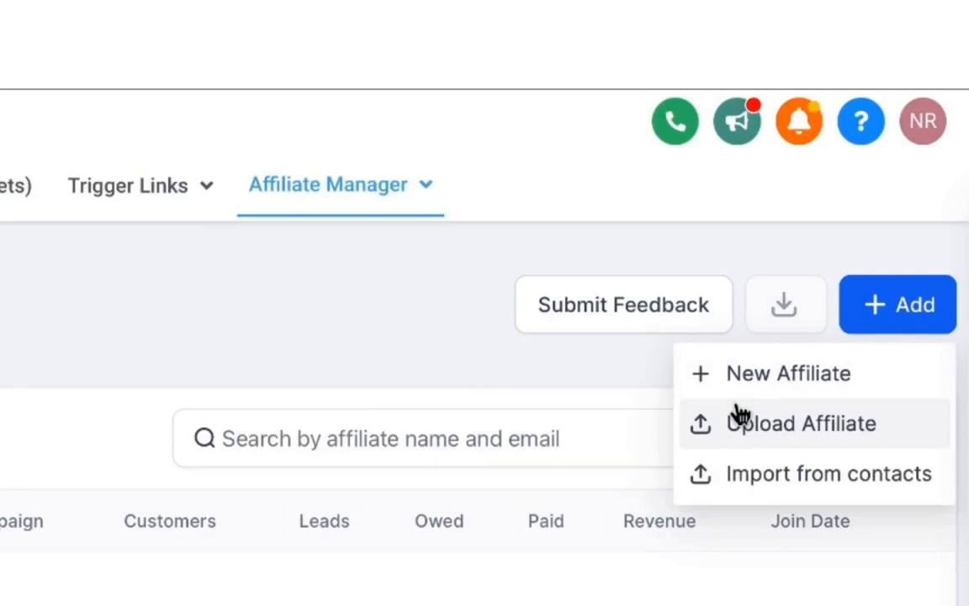
click(799, 474)
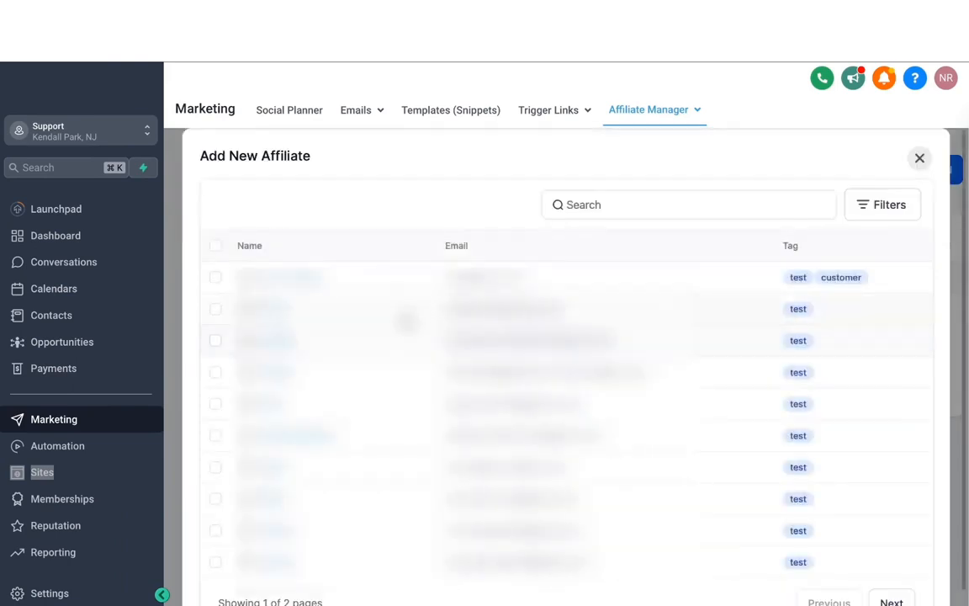
click(215, 278)
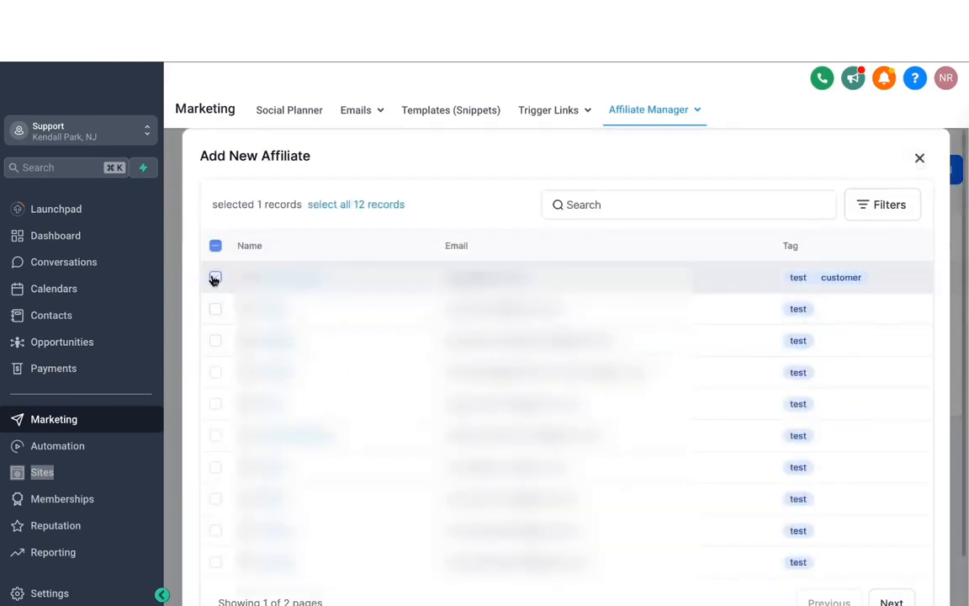
click(215, 340)
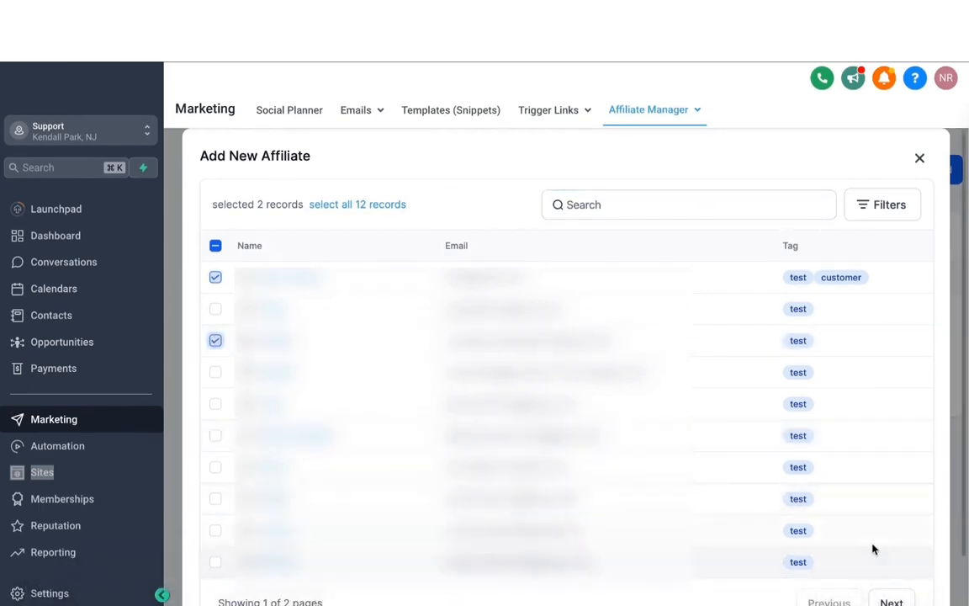
scroll(873, 548, down, 1)
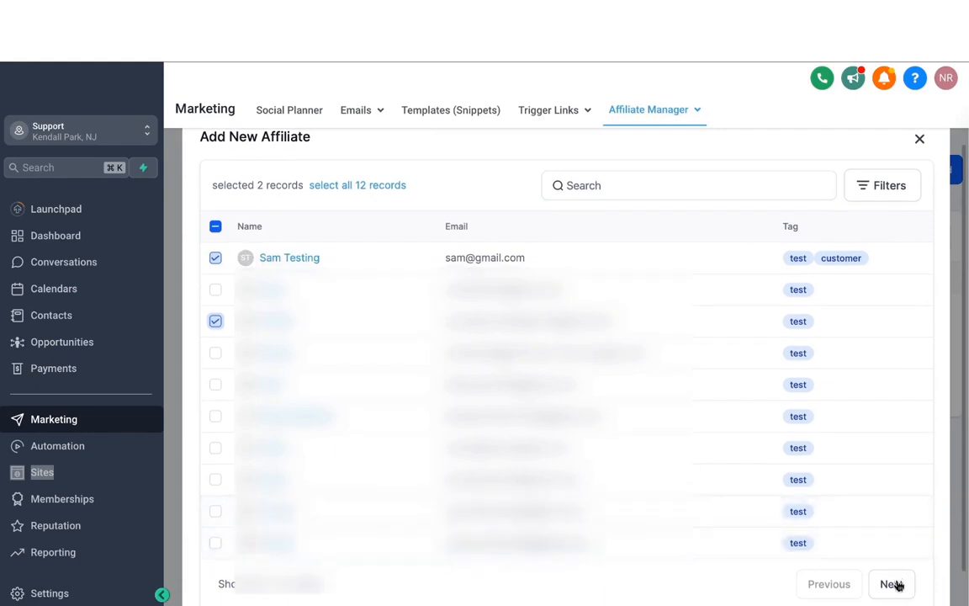
click(893, 584)
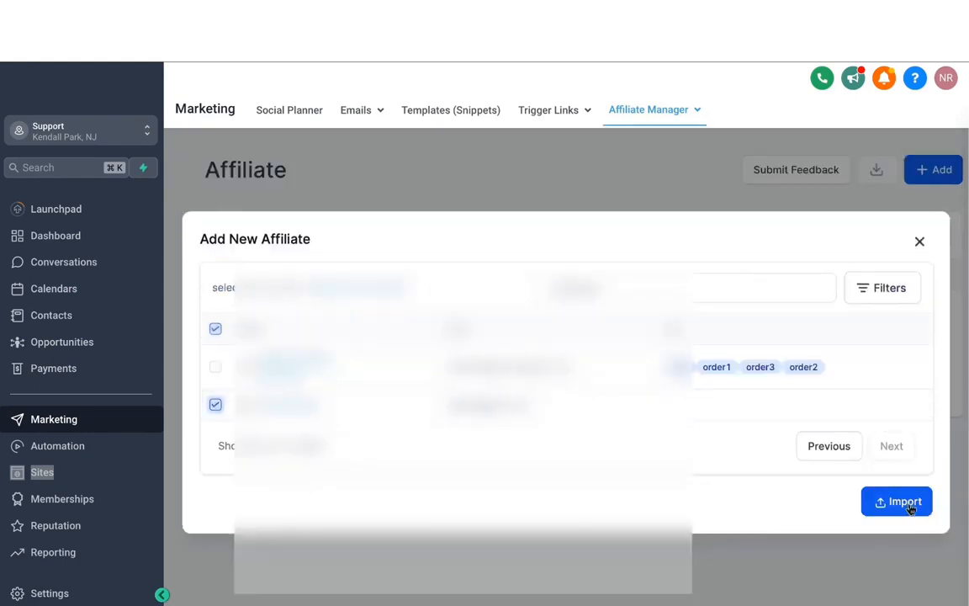
click(907, 503)
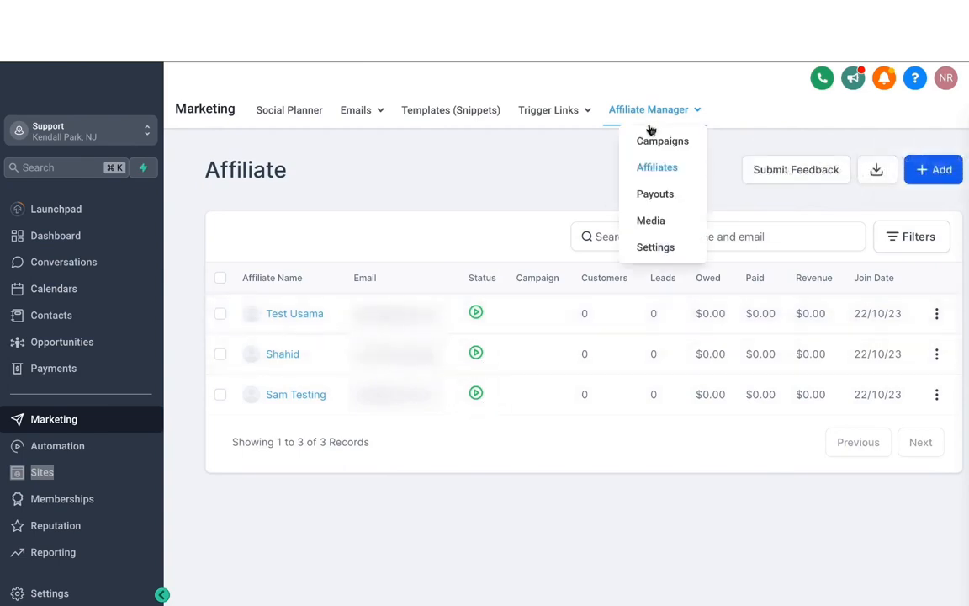
Return to the campaign list and open the MARKETING EBOOK AFFILIATE CAMPAIGN for editing from its status prompt
click(655, 143)
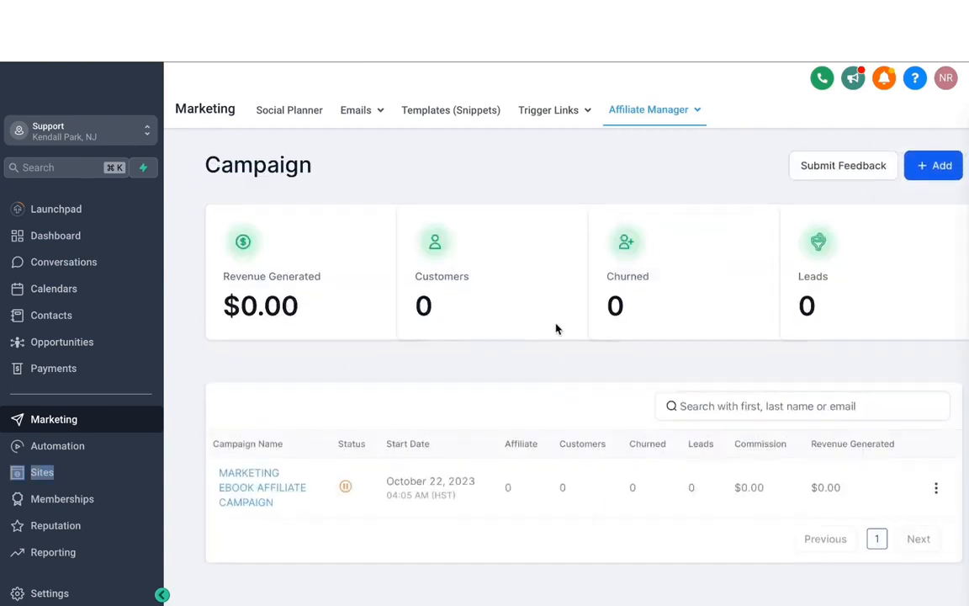
scroll(555, 328, down, 1)
click(345, 440)
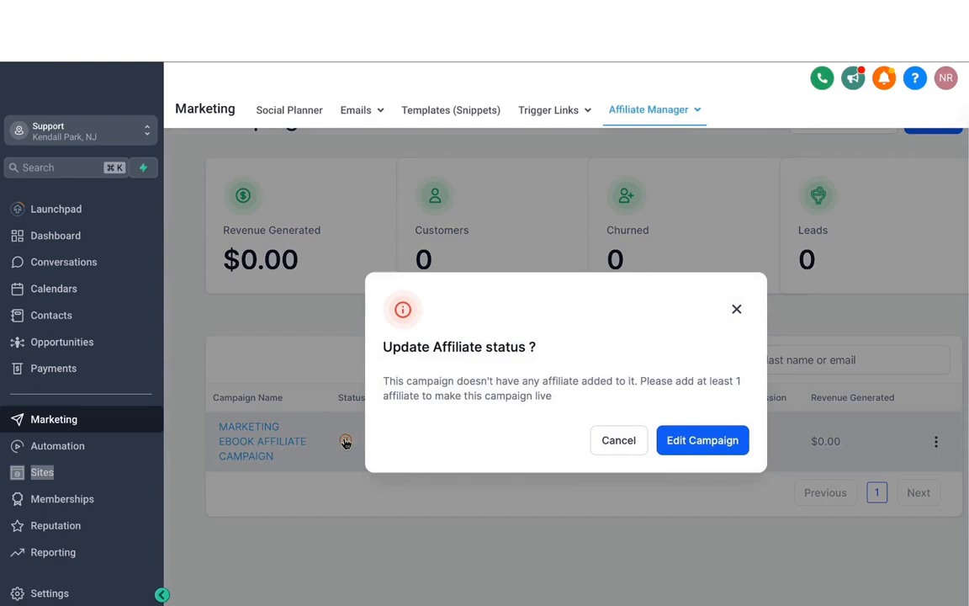
click(695, 441)
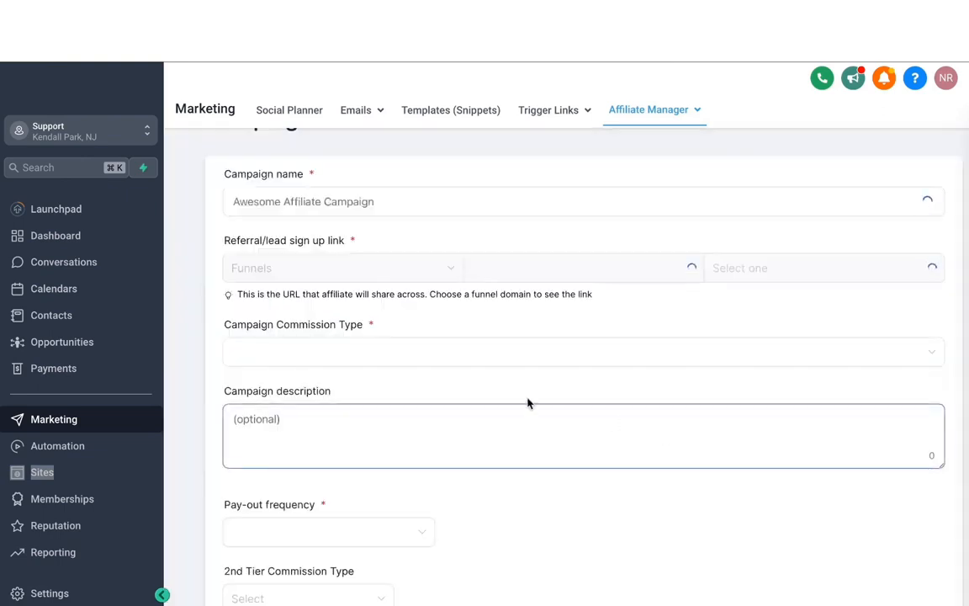
Add the first and third affiliates in the affiliate list to the campaign
scroll(438, 393, down, 3)
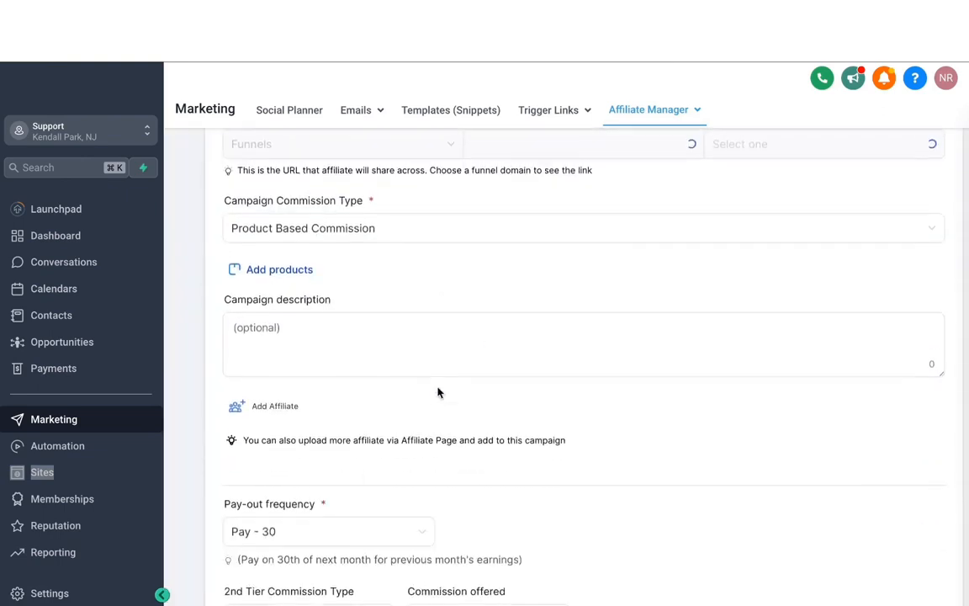
click(270, 406)
scroll(342, 433, down, 3)
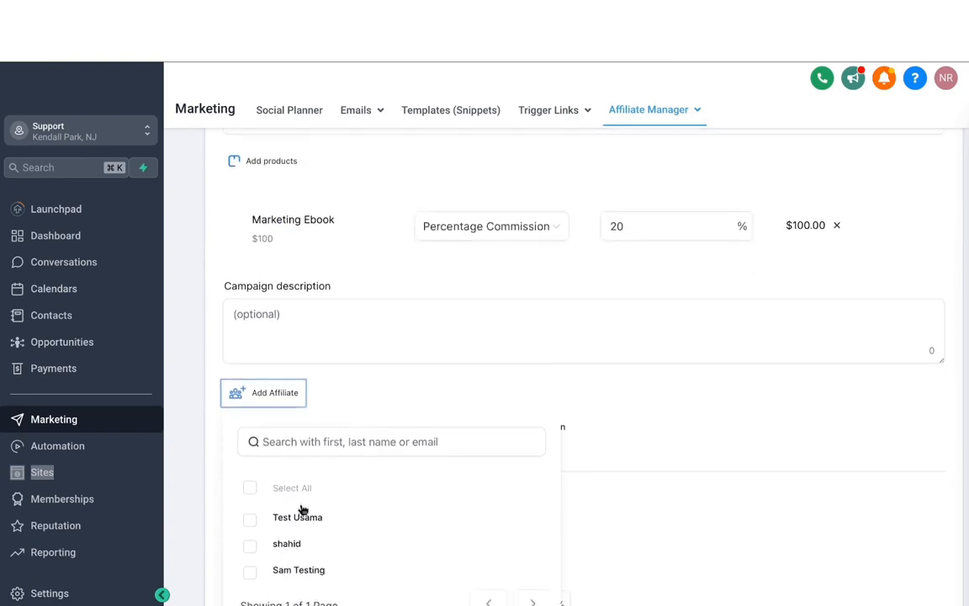
click(250, 521)
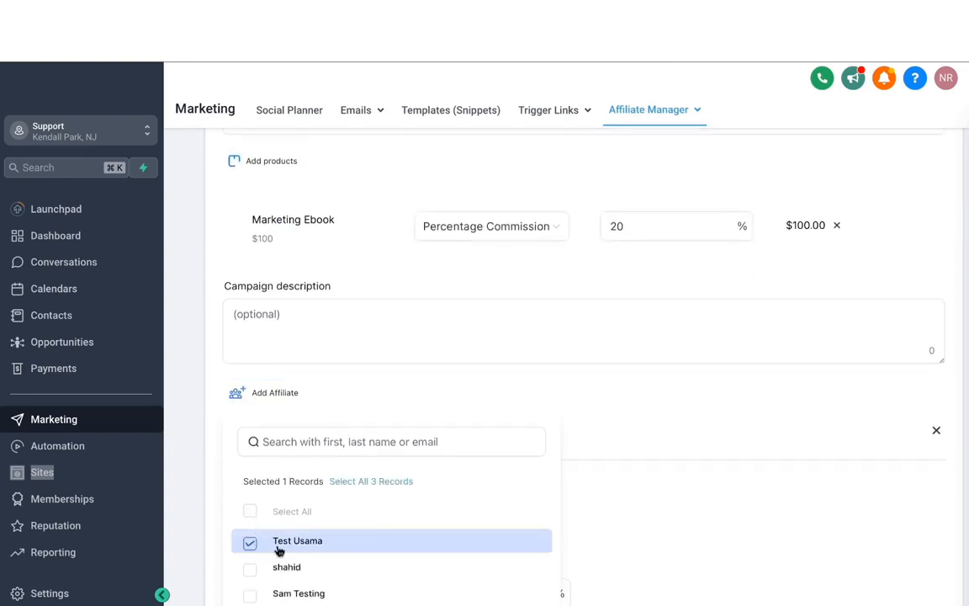
scroll(277, 551, down, 2)
click(250, 481)
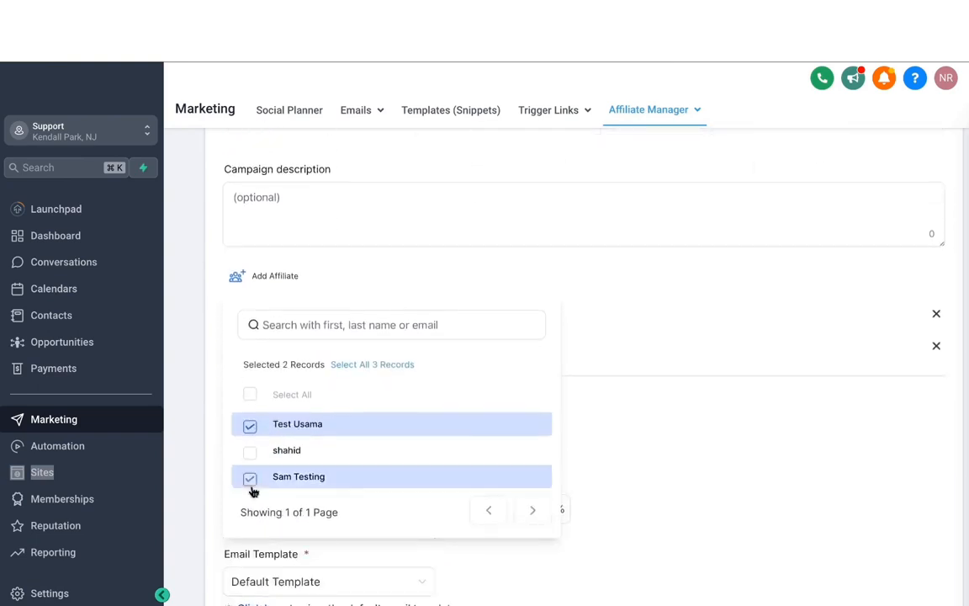
click(603, 471)
scroll(639, 501, down, 3)
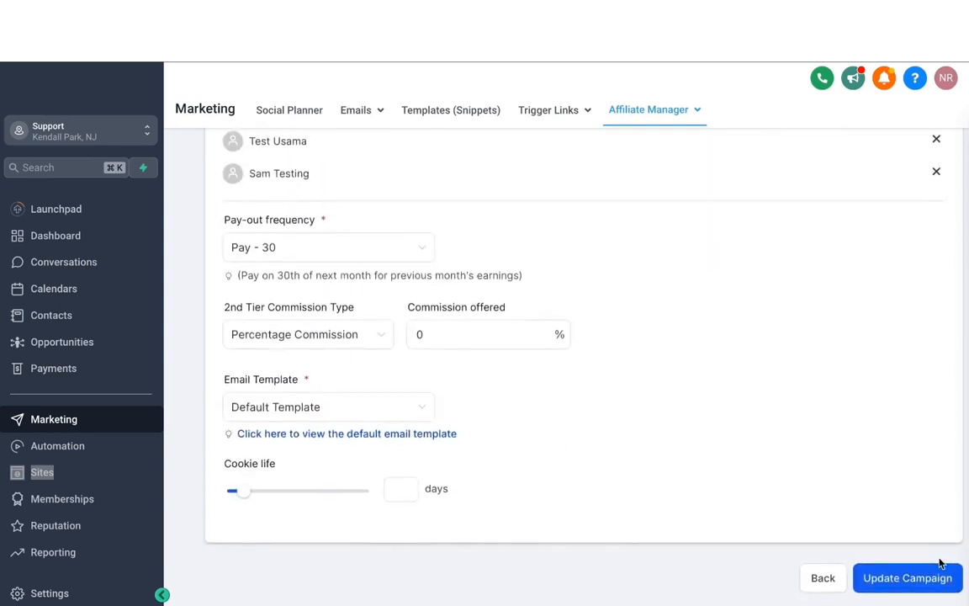
Save the campaign update and set the MARKETING EBOOK AFFILIATE CAMPAIGN's status to Active
click(930, 584)
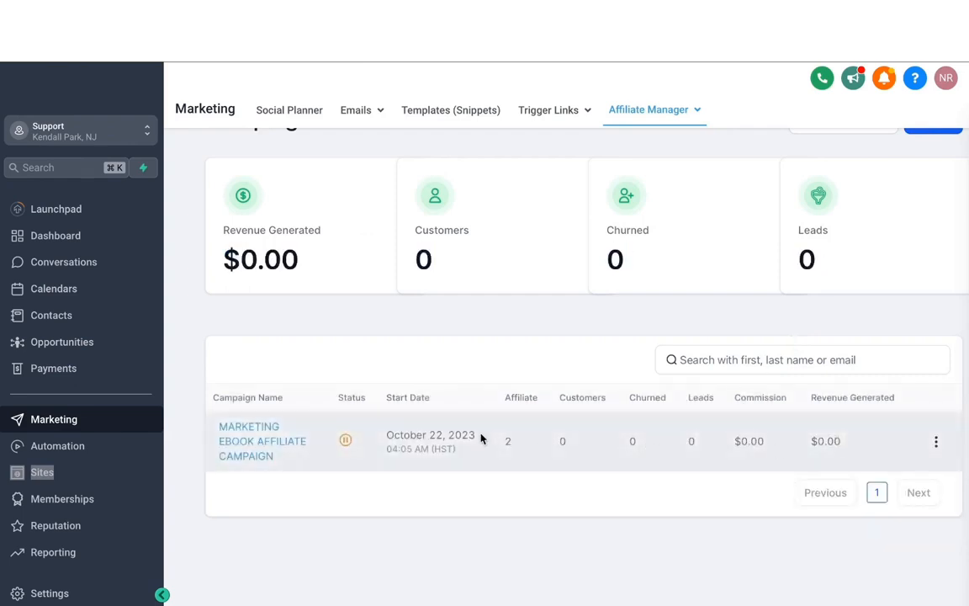
click(345, 442)
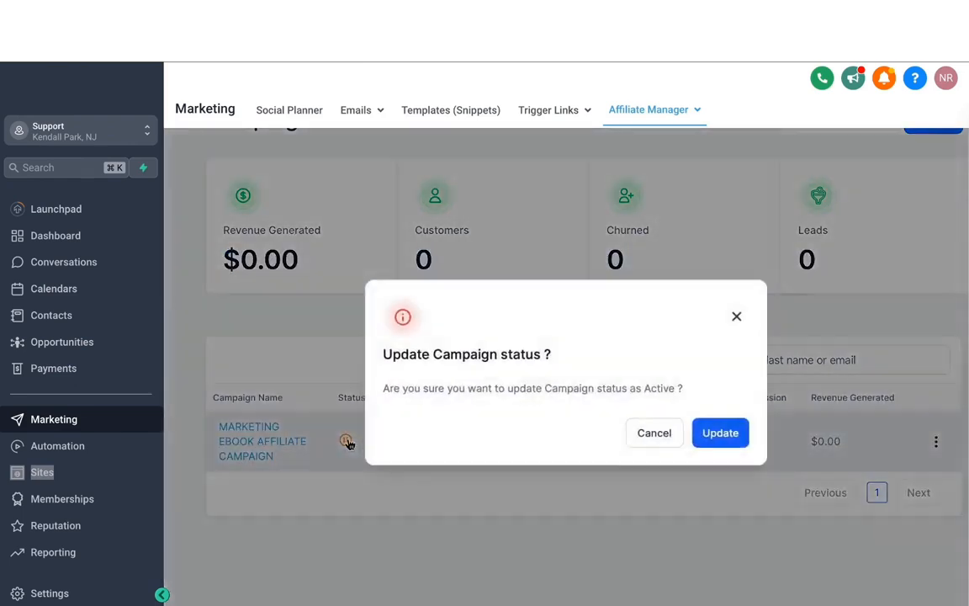
click(727, 434)
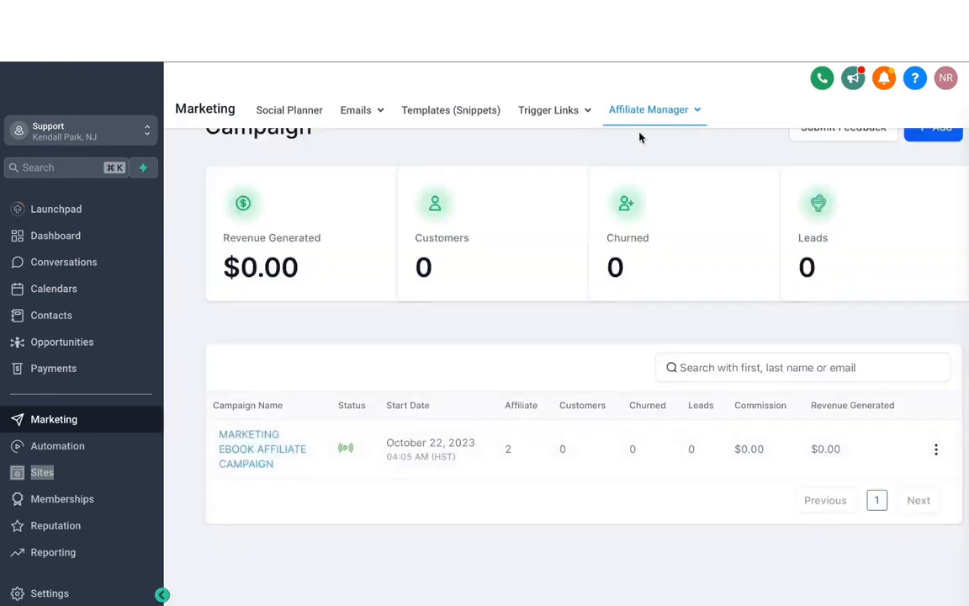
View the affiliate Payout page and the affiliate Media page
mouse_move(640, 113)
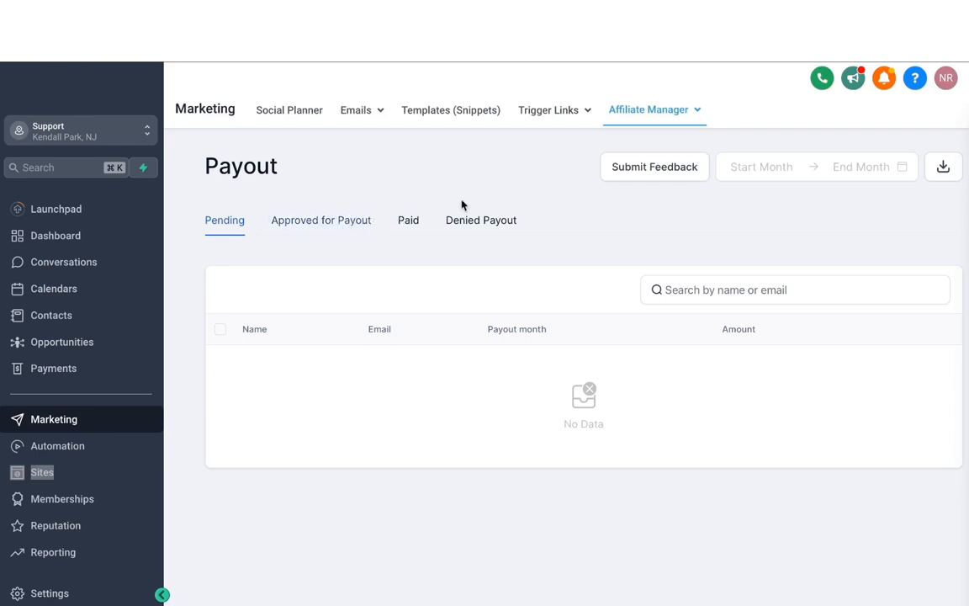
click(651, 221)
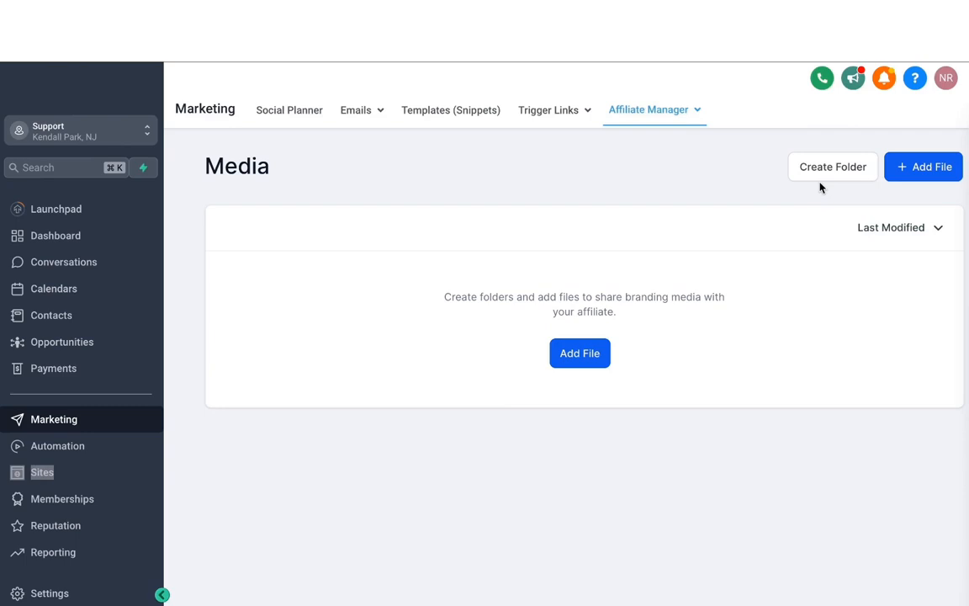
Add the existing Capture.PNG image from the media library as a file on the affiliate Media page
click(586, 352)
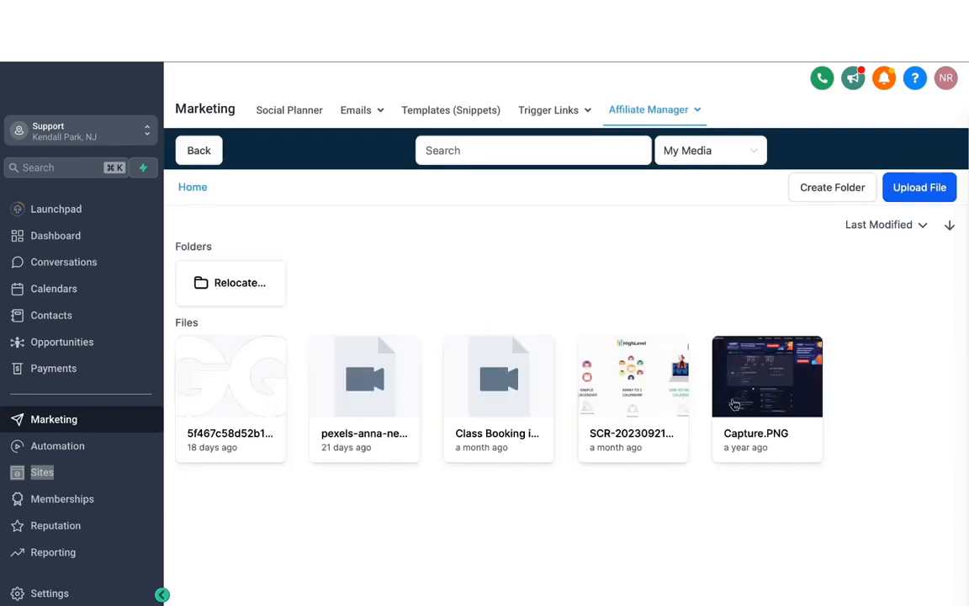
click(753, 363)
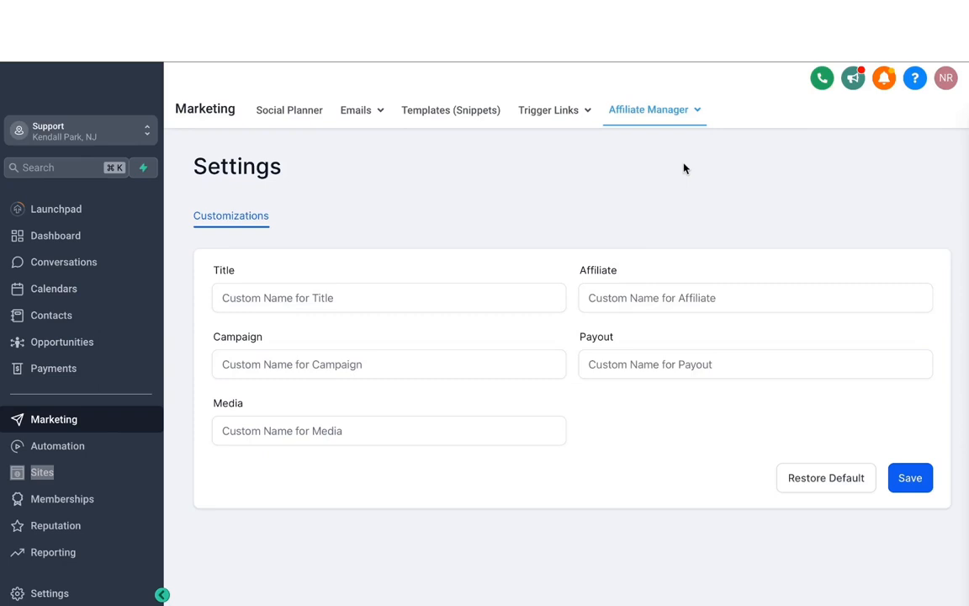
In the Affiliate Manager settings, set the custom name for Media to AFFILIATE ASSETS and save the customization
mouse_move(653, 122)
click(281, 297)
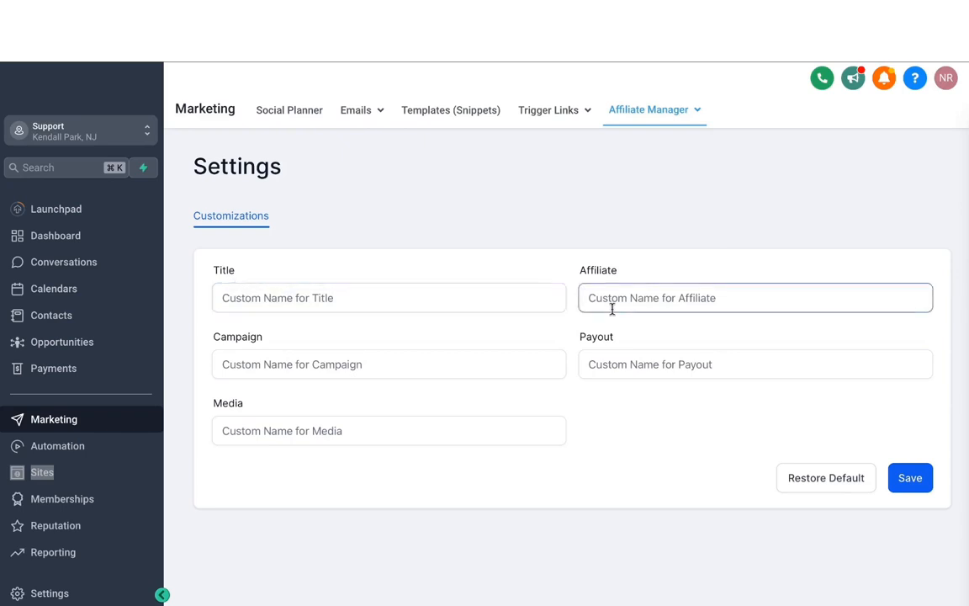
click(621, 375)
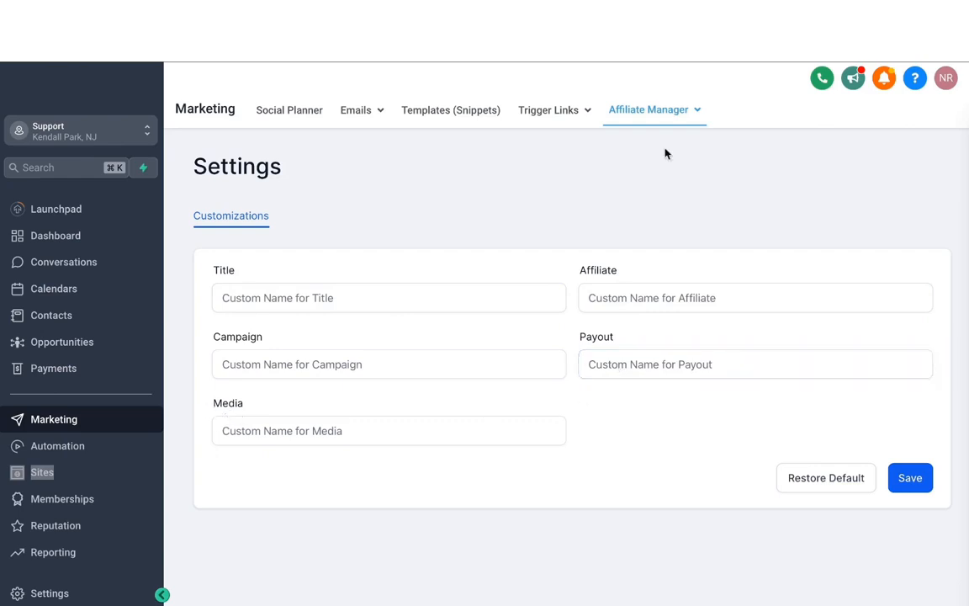
mouse_move(664, 121)
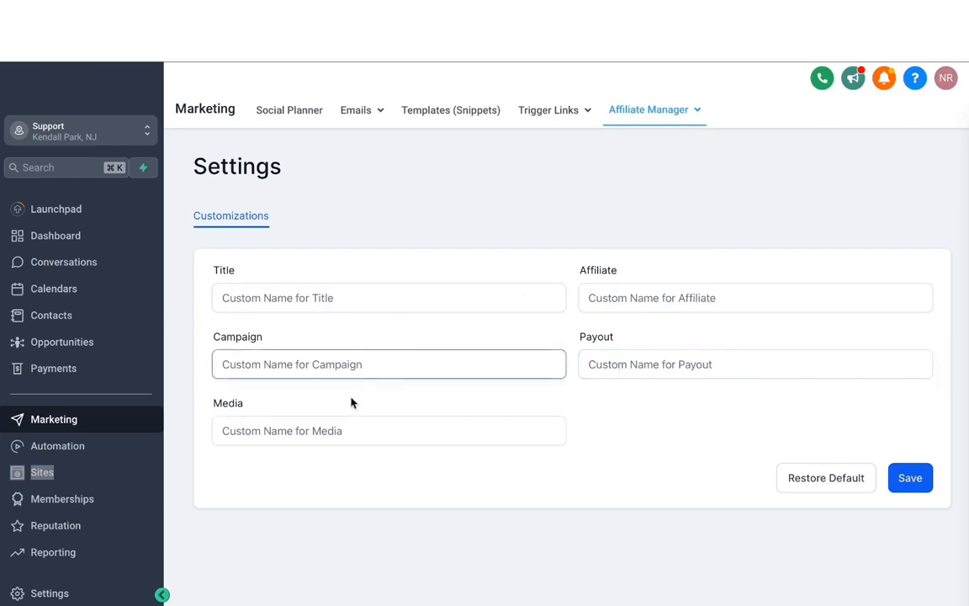
text(AFFILI)
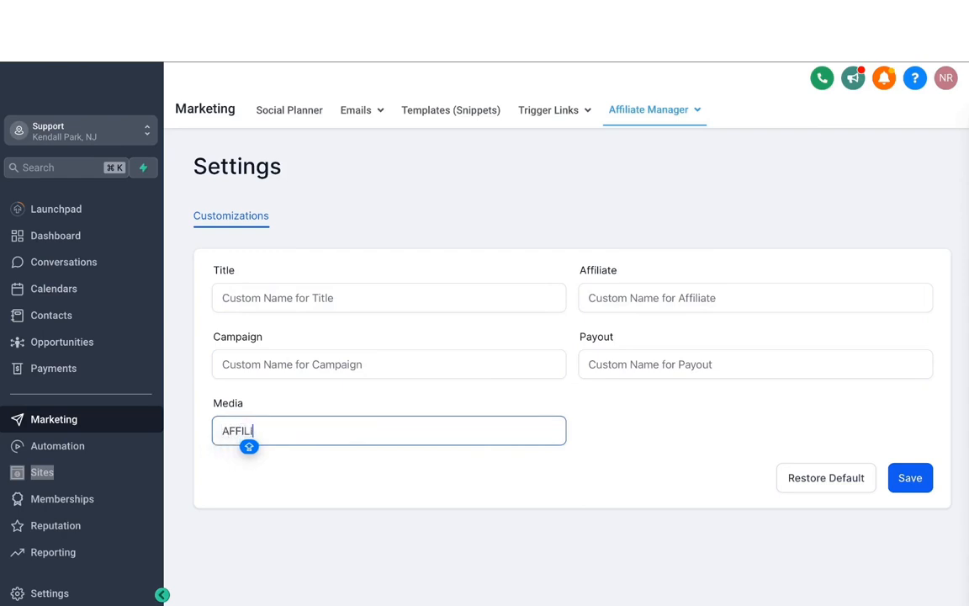
text(ATE ASSETS)
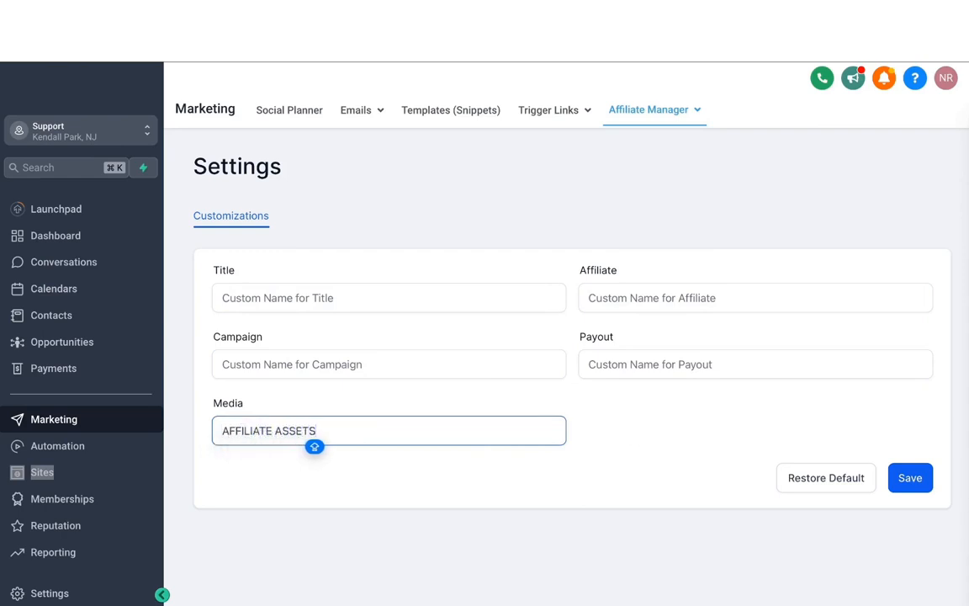
click(919, 480)
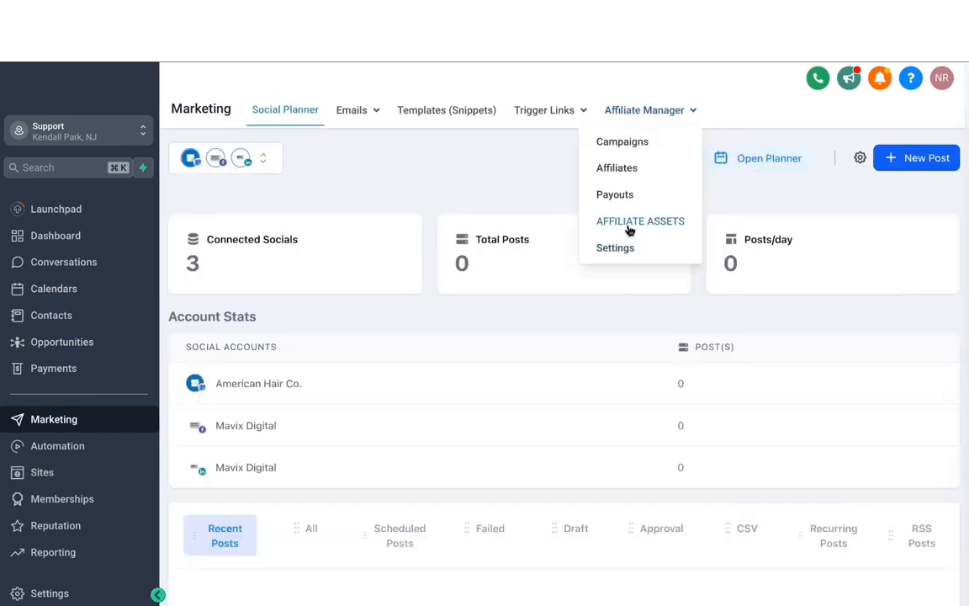
Open the AFFILIATE ASSETS page and return to the Affiliate Manager's customization settings
click(629, 229)
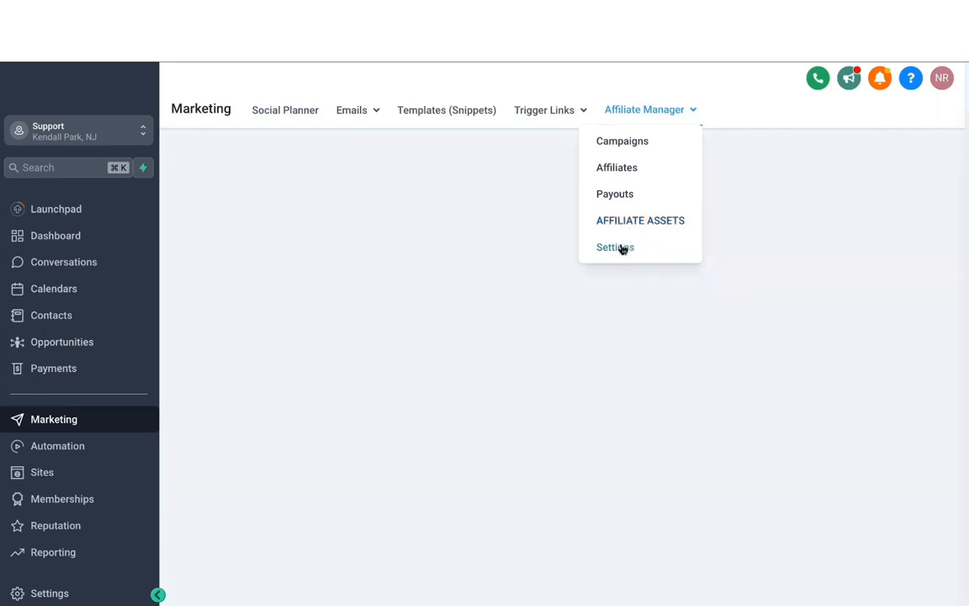
click(622, 249)
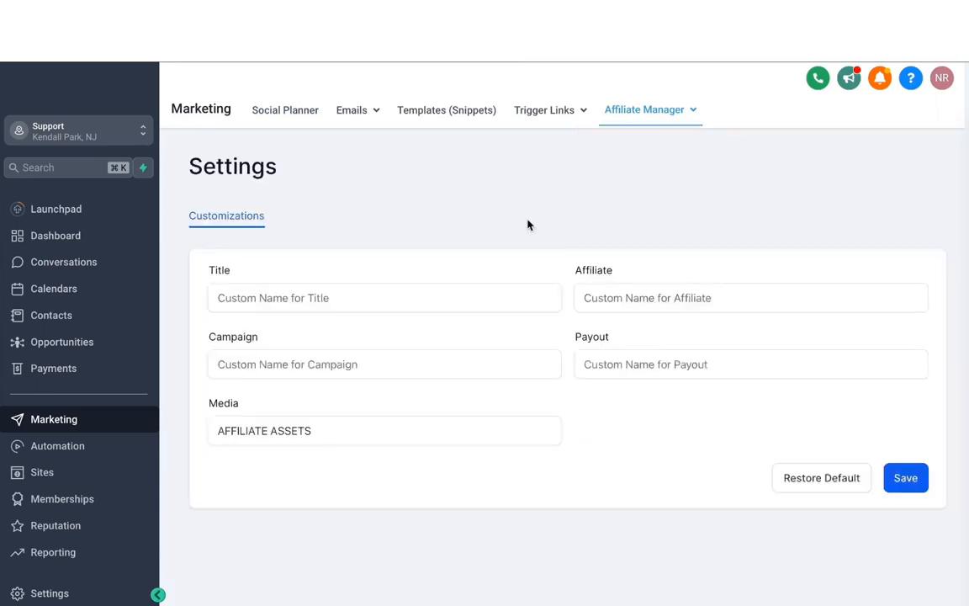